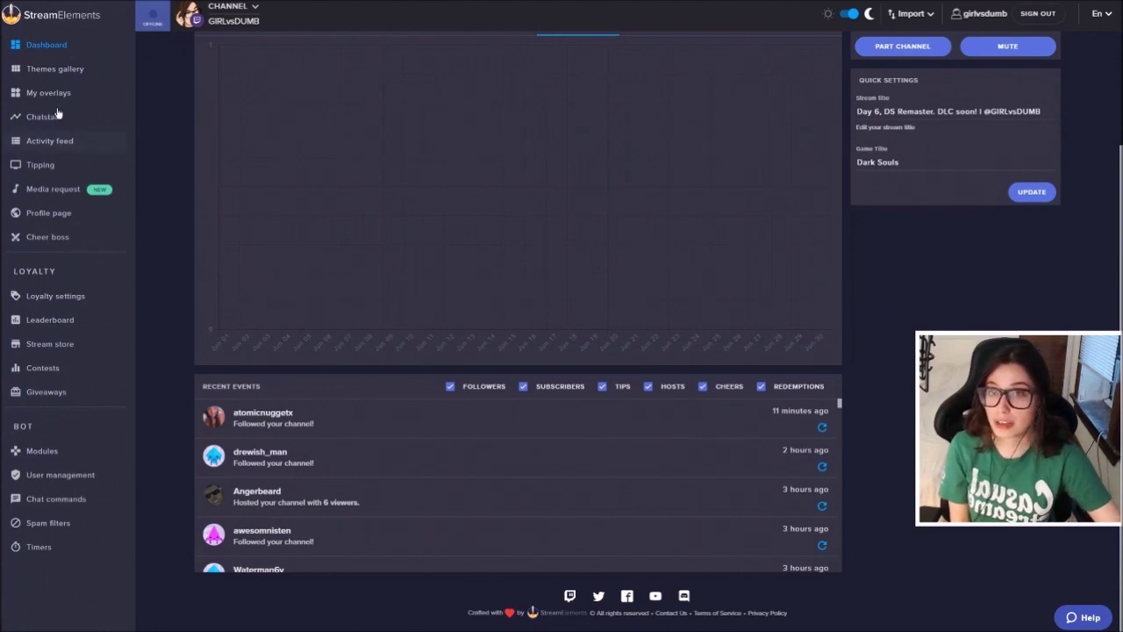
Step: Browse the super themes offered in the themes gallery
{"action": "left_click", "coordinate": [87, 103]}
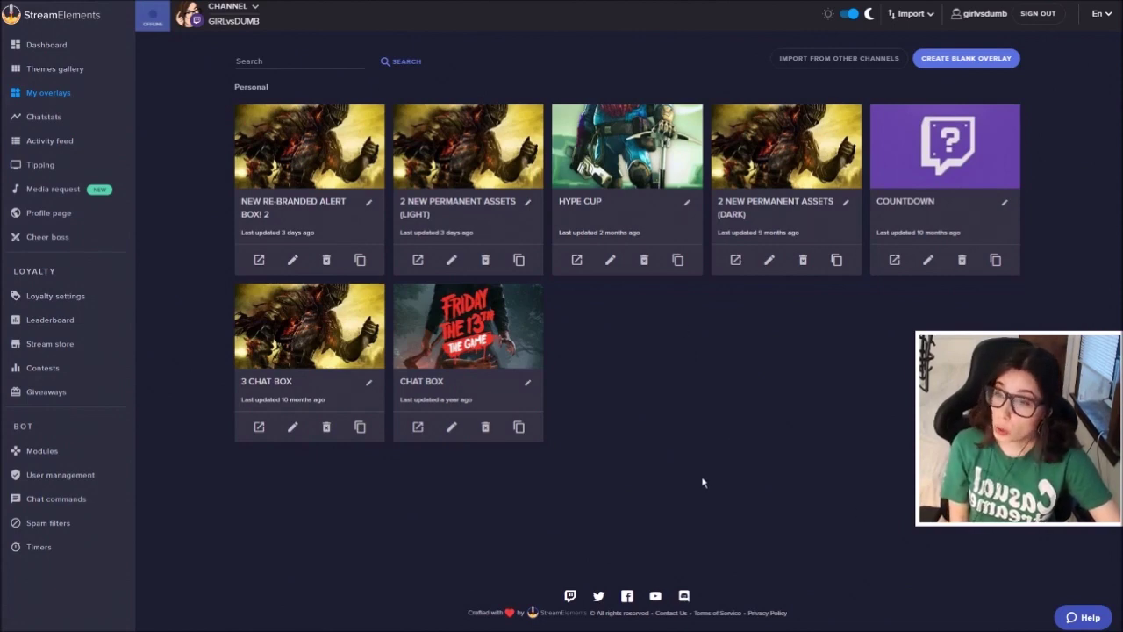
{"action": "left_click", "coordinate": [97, 69]}
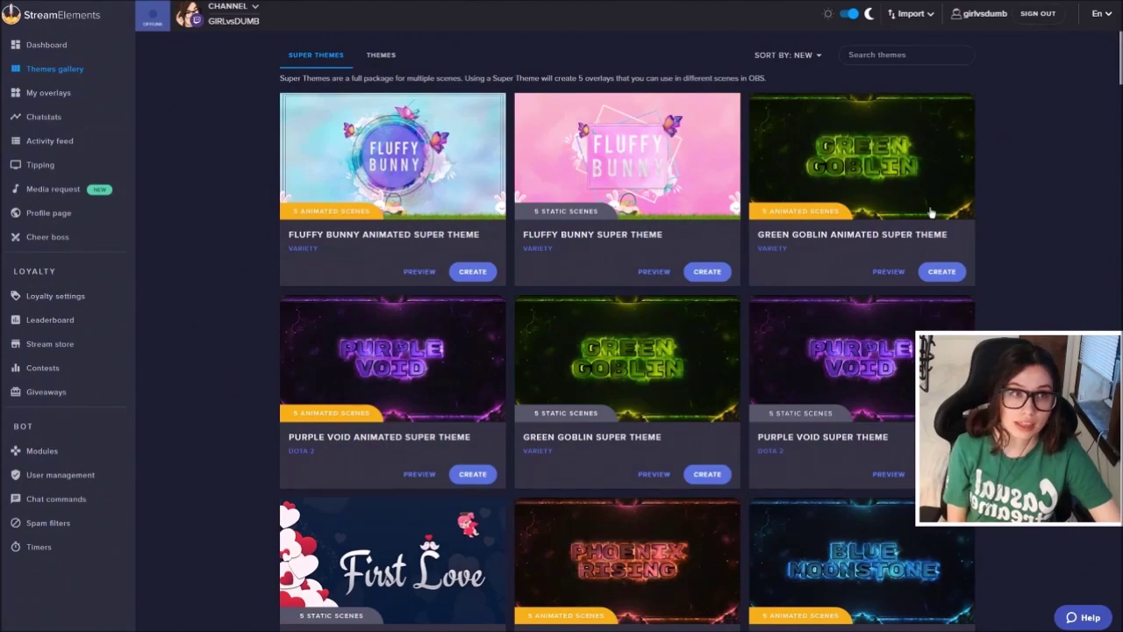
{"action": "scroll", "coordinate": [1025, 301], "scroll_direction": "down", "scroll_amount": 4}
{"action": "scroll", "coordinate": [1025, 301], "scroll_direction": "down", "scroll_amount": 15}
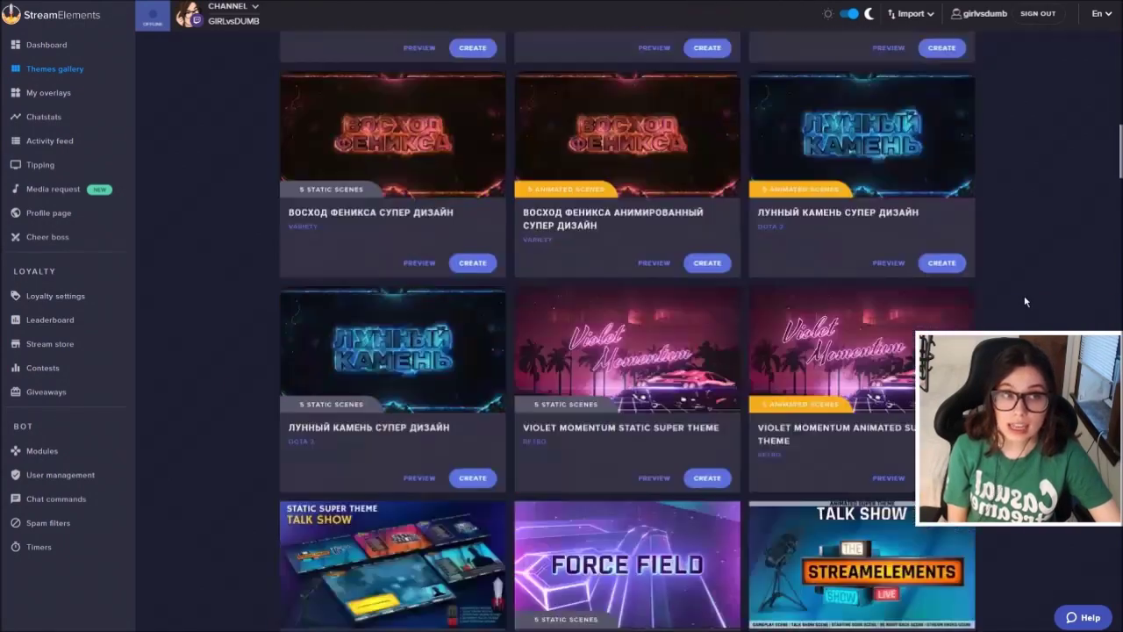
{"action": "scroll", "coordinate": [1023, 301], "scroll_direction": "down", "scroll_amount": 20}
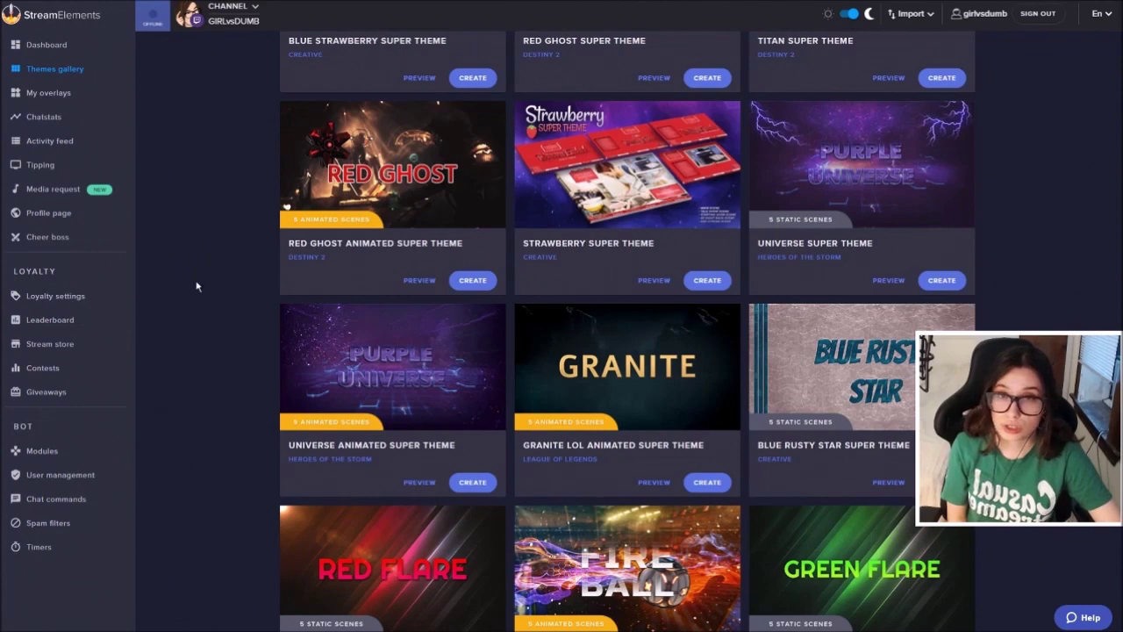
Step: Create a blank overlay named New Overlay with 1080p resolution and open it for editing
{"action": "left_click", "coordinate": [64, 93]}
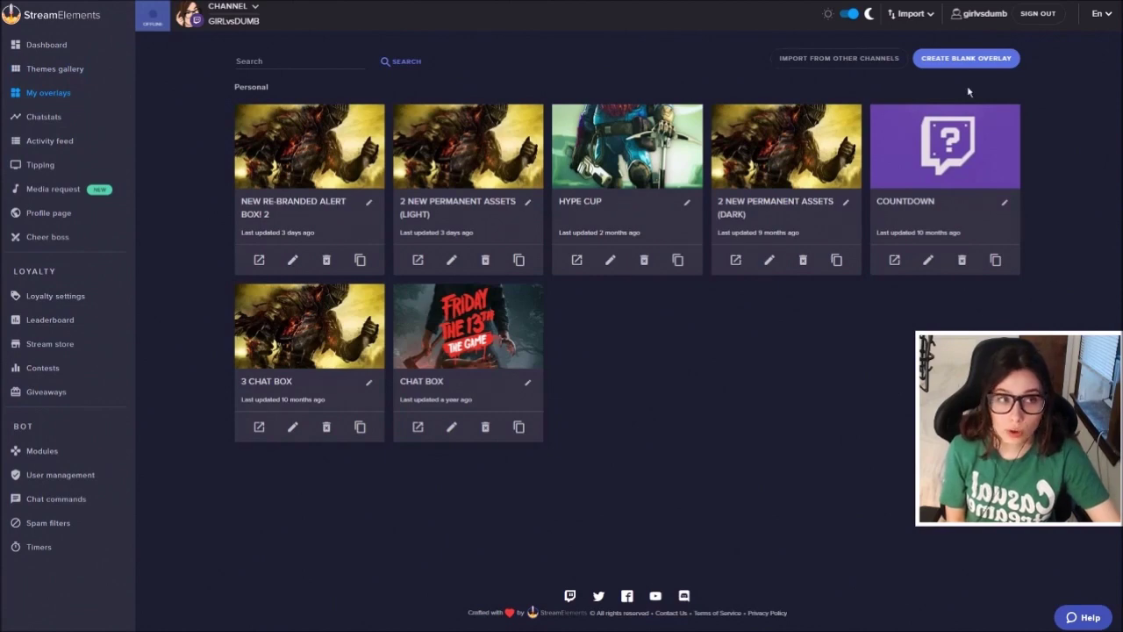
{"action": "left_click", "coordinate": [963, 60]}
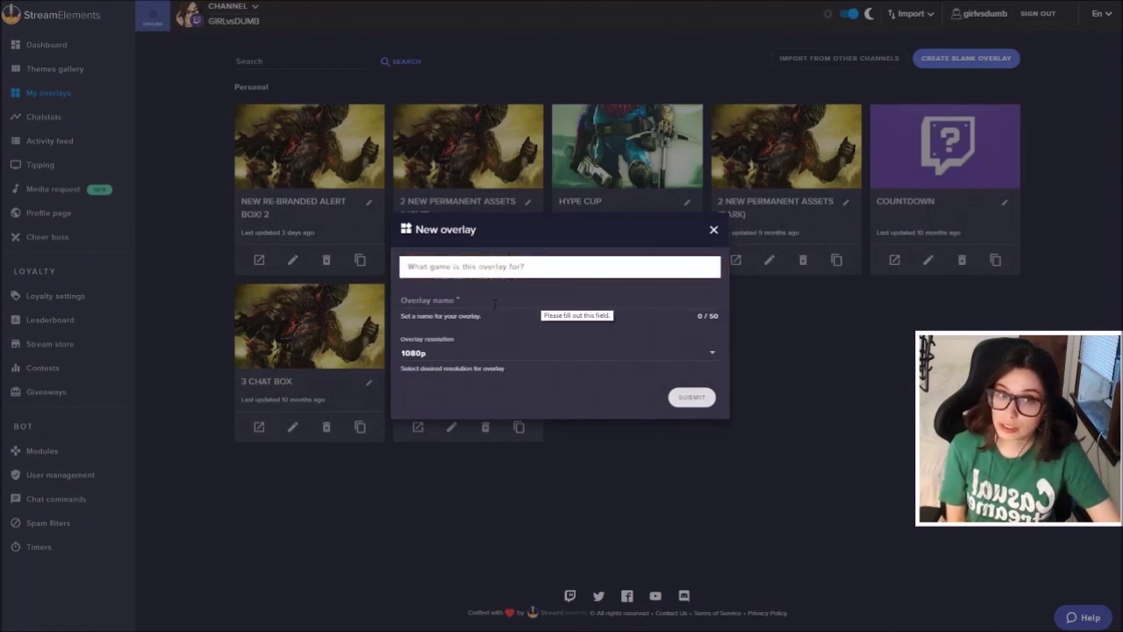
{"action": "left_click", "coordinate": [494, 304]}
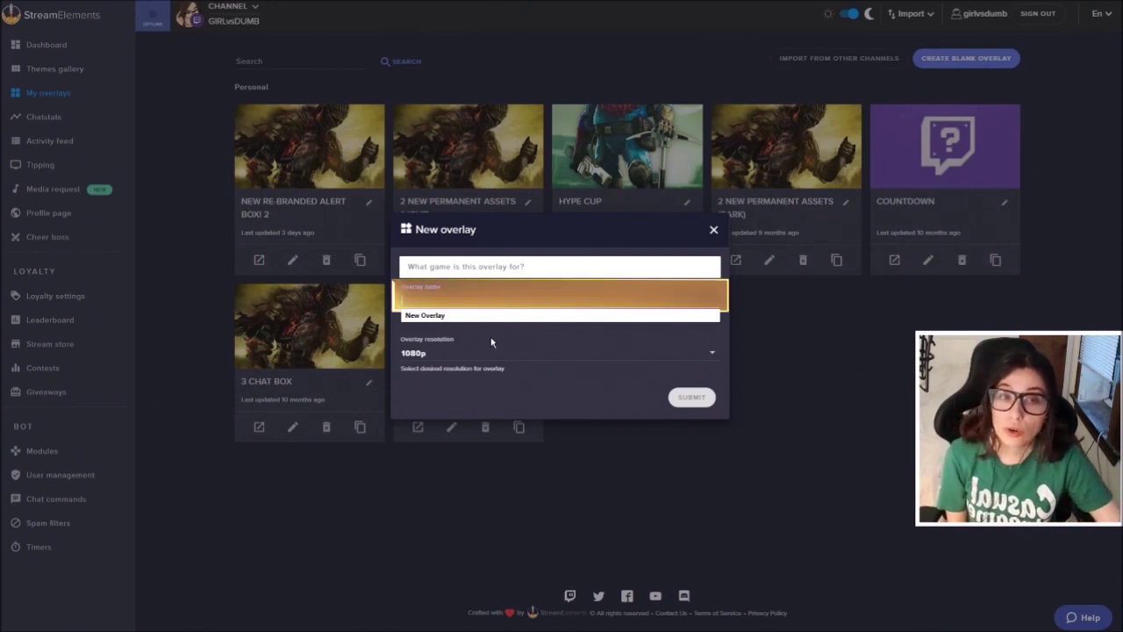
{"action": "left_click", "coordinate": [470, 318]}
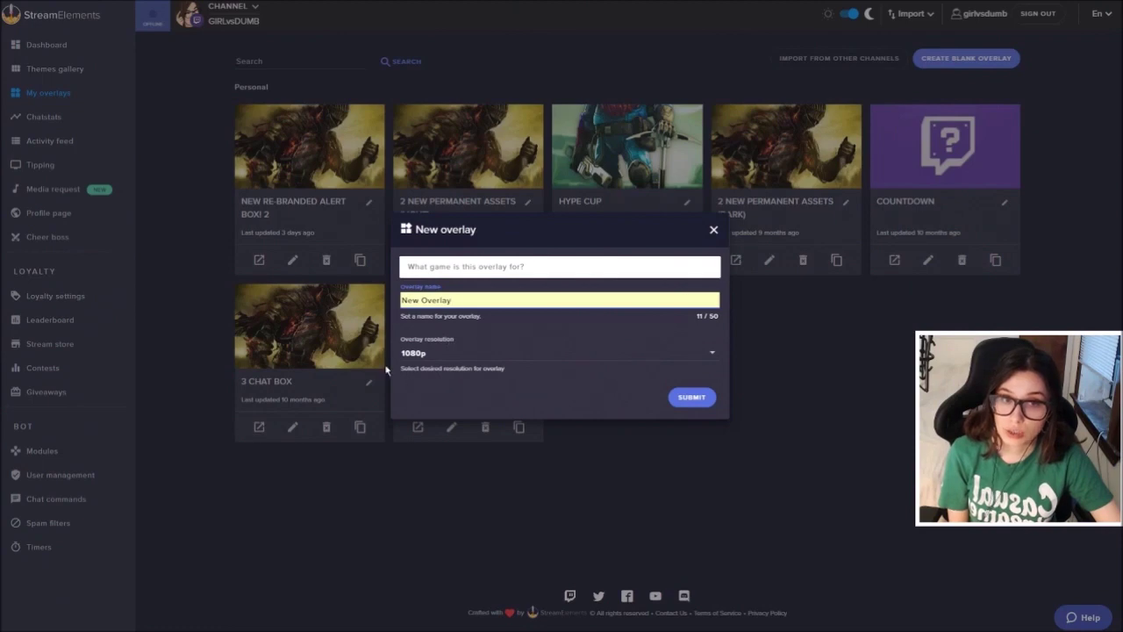
{"action": "left_click", "coordinate": [713, 357]}
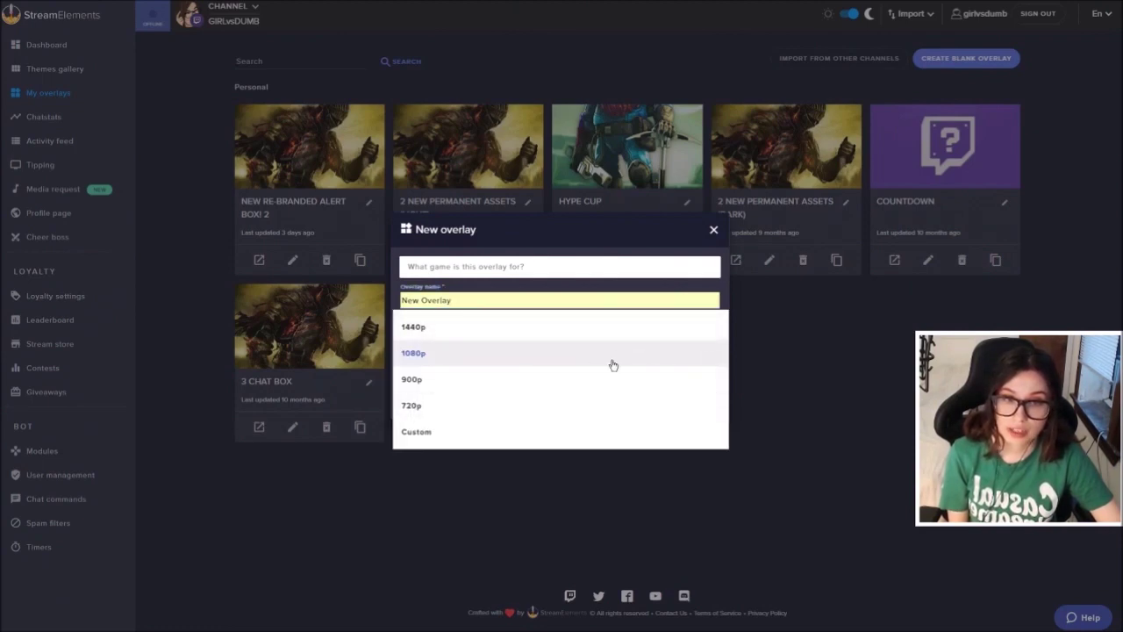
{"action": "left_click", "coordinate": [609, 362]}
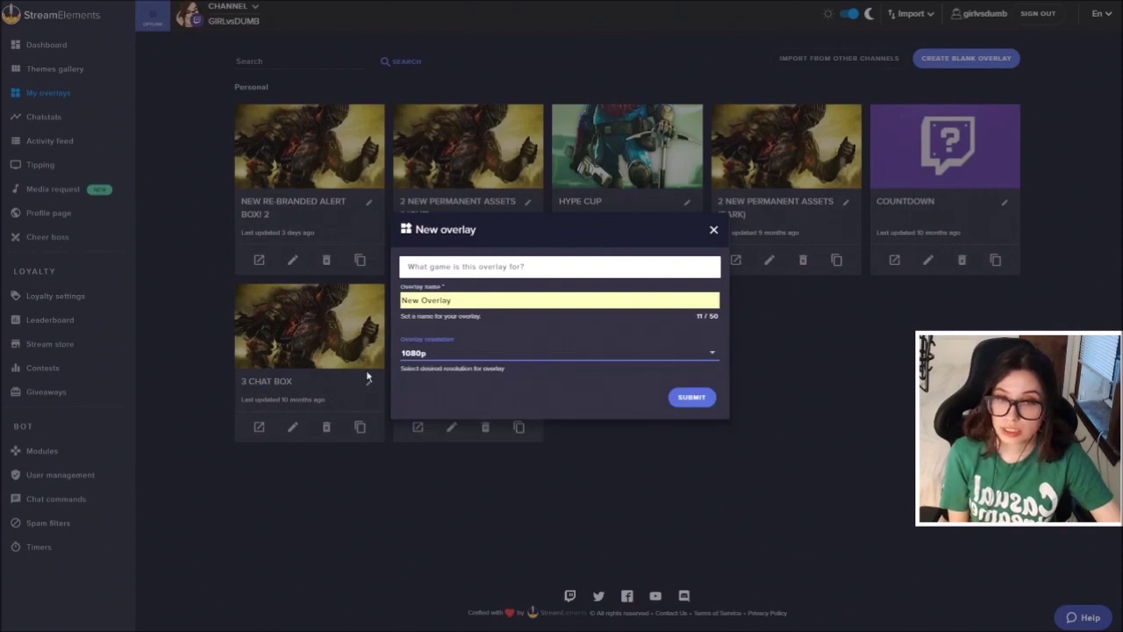
{"action": "left_click", "coordinate": [690, 398]}
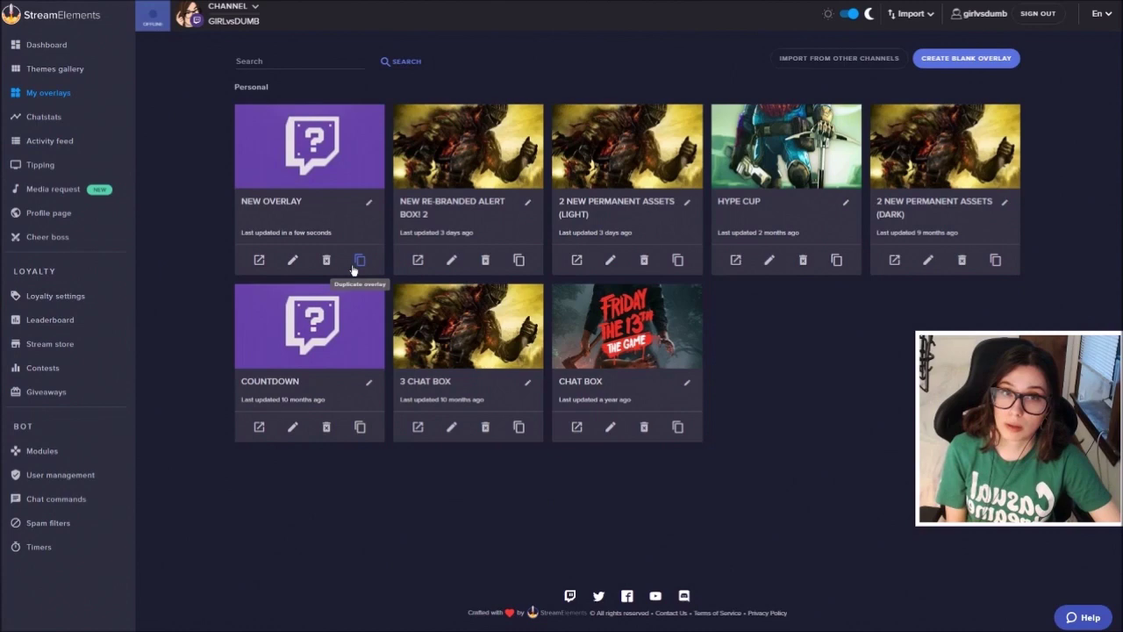
{"action": "left_click", "coordinate": [293, 261]}
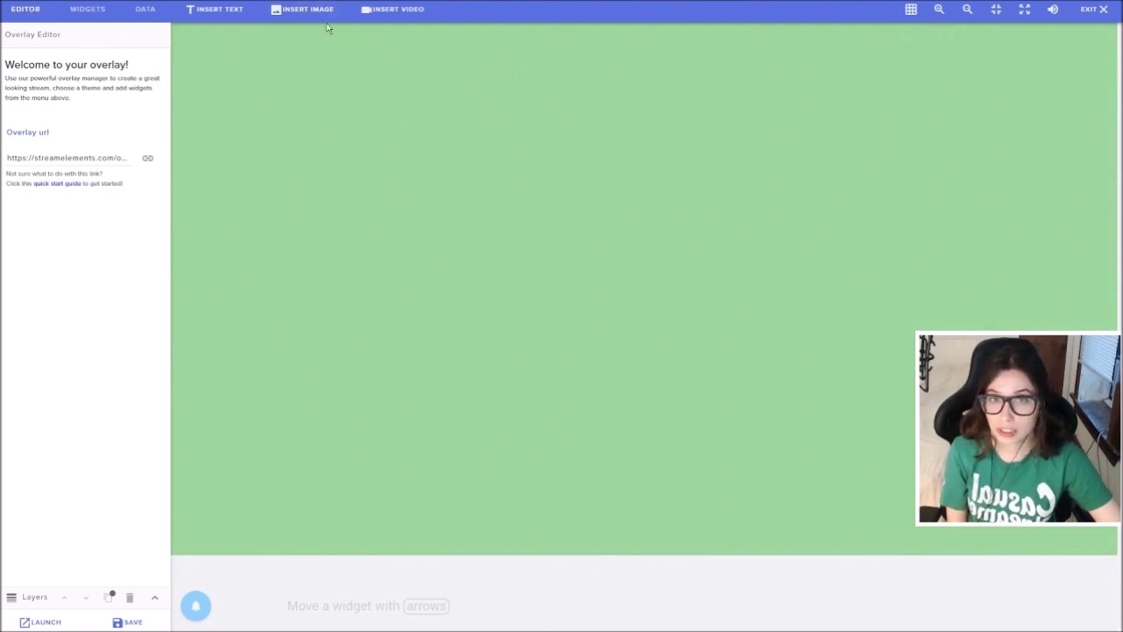
Step: Look through the available overlay widgets, including stream alerts, engagement, labels, goals, static and seasonal ones
{"action": "left_click", "coordinate": [75, 15]}
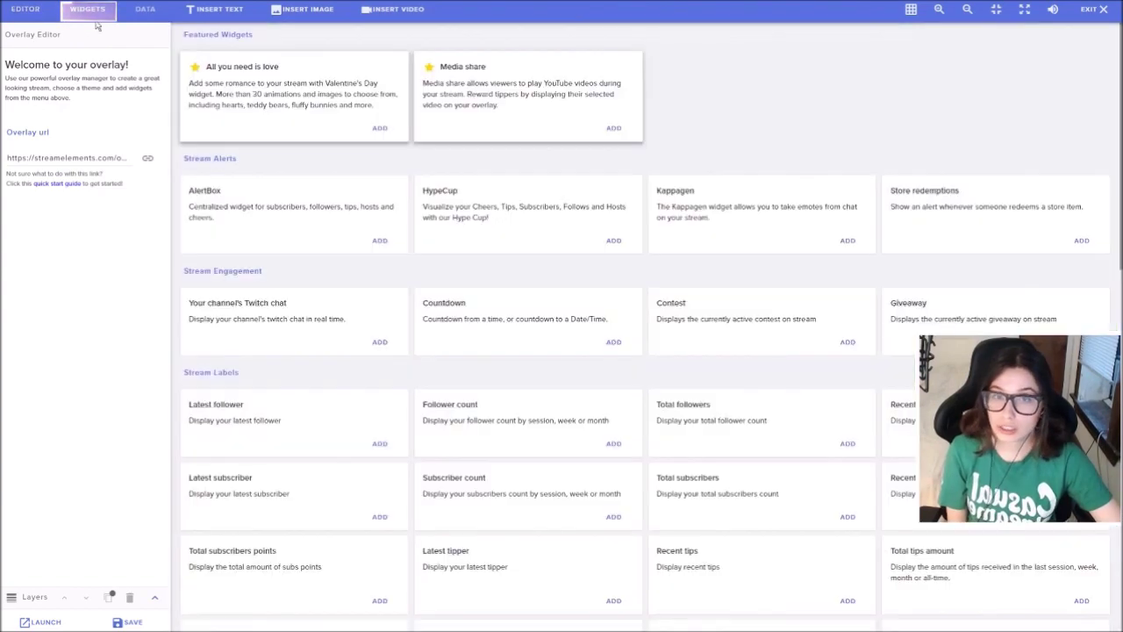
{"action": "scroll", "coordinate": [338, 195], "scroll_direction": "down", "scroll_amount": 1}
{"action": "scroll", "coordinate": [342, 195], "scroll_direction": "down", "scroll_amount": 1}
{"action": "scroll", "coordinate": [342, 194], "scroll_direction": "up", "scroll_amount": 1}
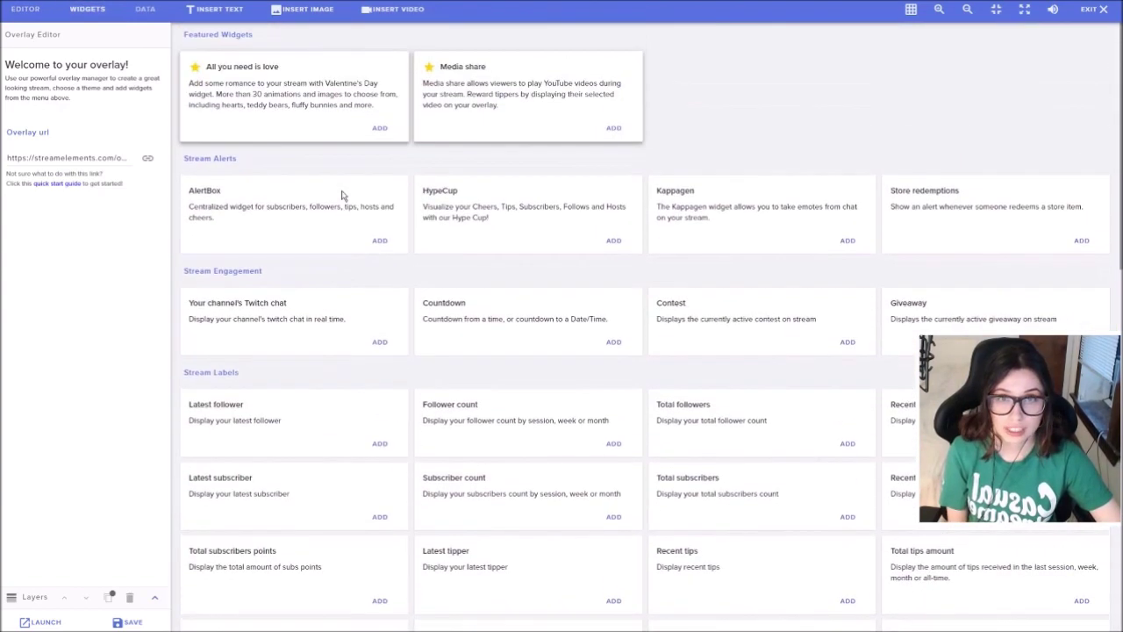
{"action": "scroll", "coordinate": [342, 195], "scroll_direction": "down", "scroll_amount": 4}
{"action": "scroll", "coordinate": [342, 195], "scroll_direction": "down", "scroll_amount": 6}
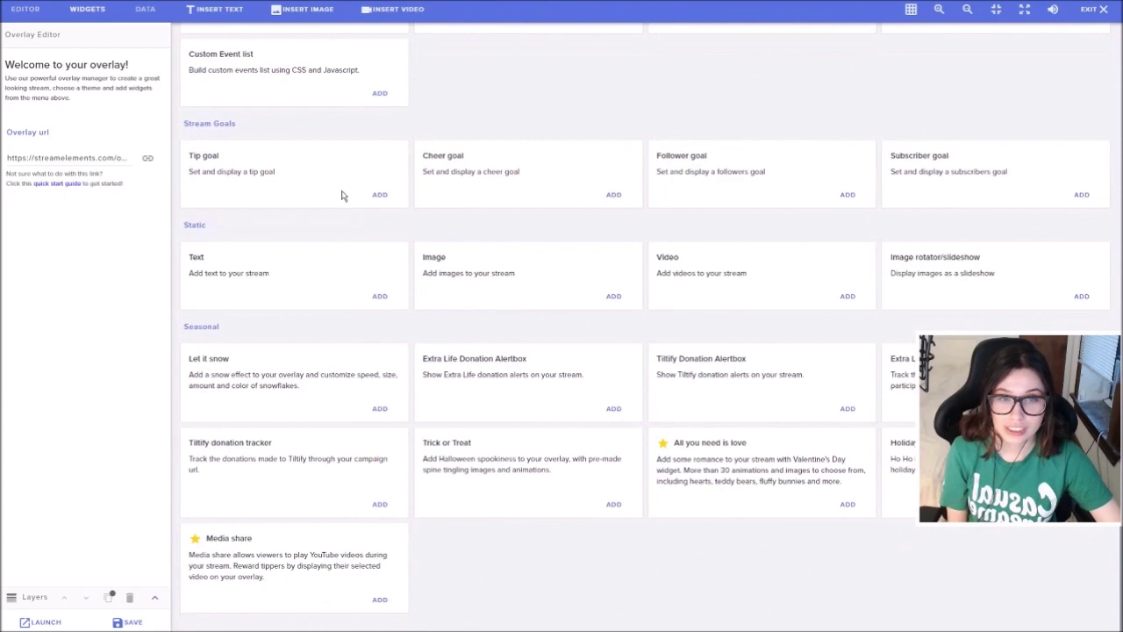
{"action": "scroll", "coordinate": [342, 196], "scroll_direction": "up", "scroll_amount": 8}
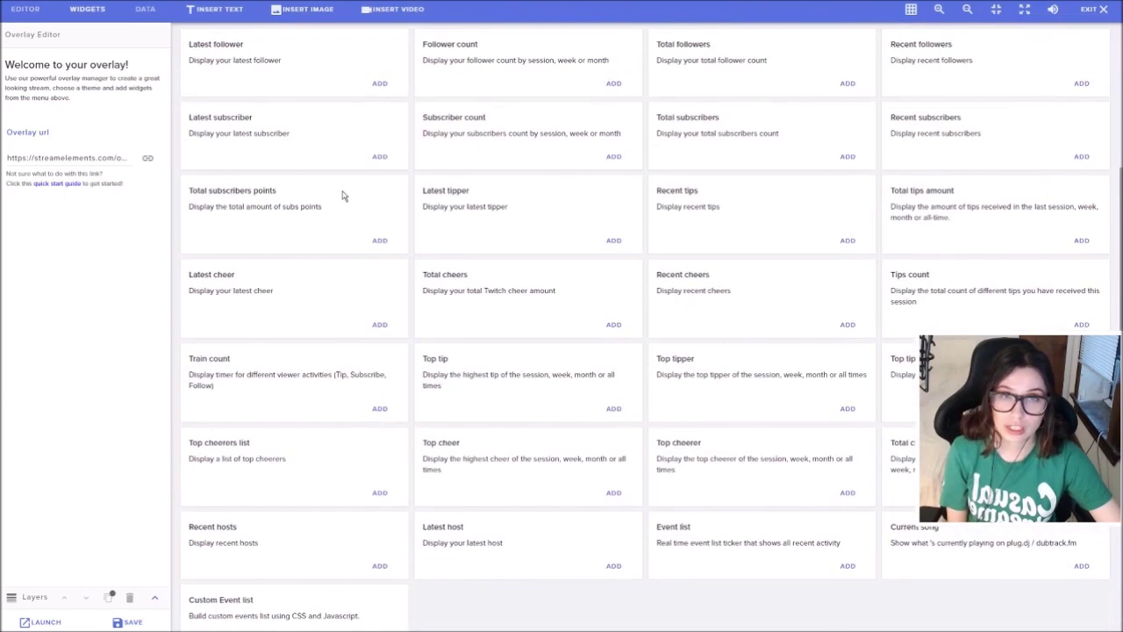
{"action": "scroll", "coordinate": [342, 196], "scroll_direction": "up", "scroll_amount": 1}
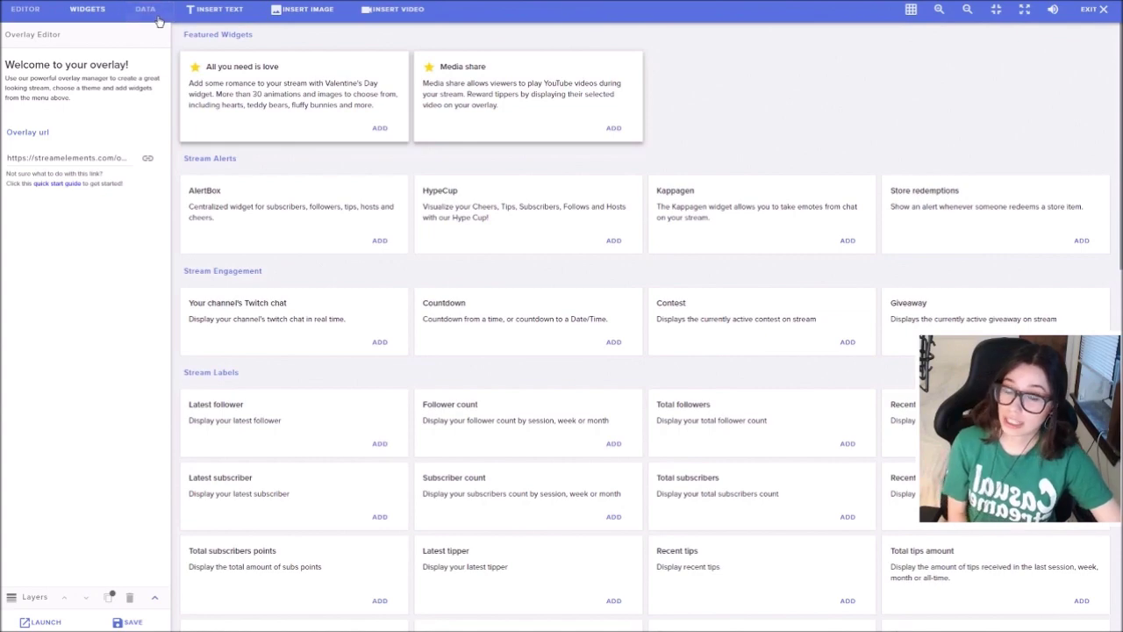
{"action": "scroll", "coordinate": [248, 237], "scroll_direction": "down", "scroll_amount": 5}
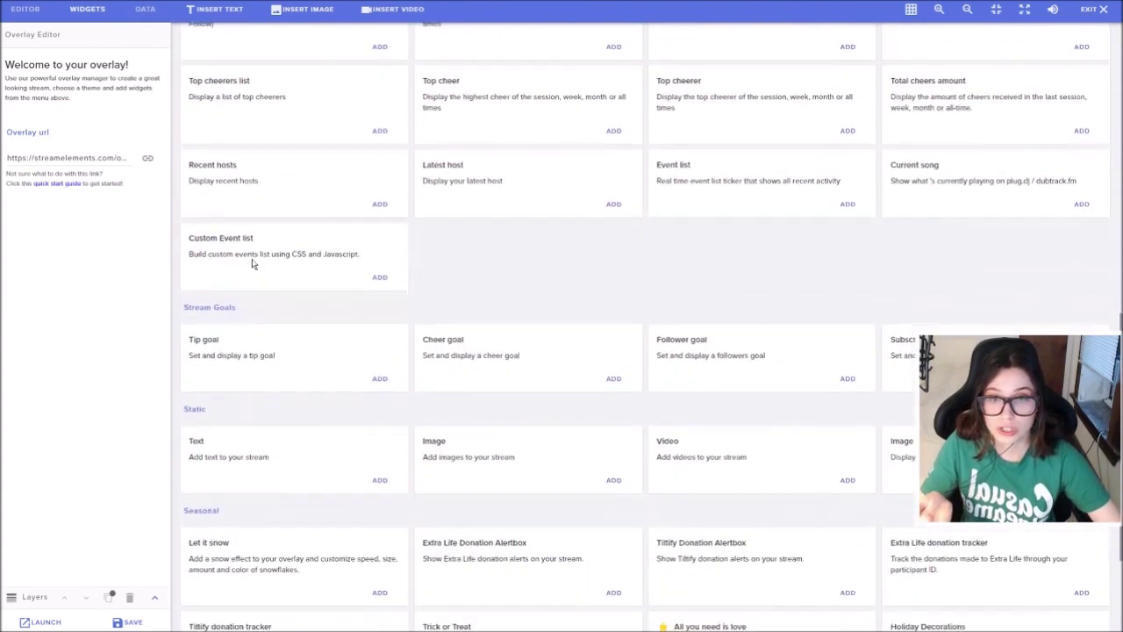
{"action": "scroll", "coordinate": [253, 263], "scroll_direction": "down", "scroll_amount": 1}
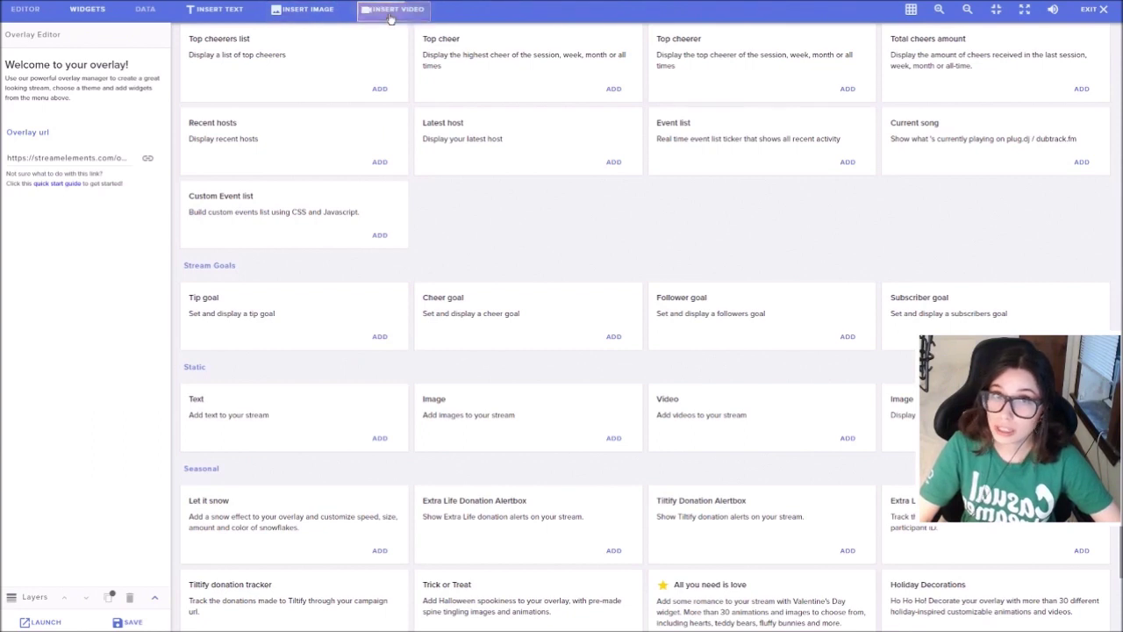
Step: Insert an image widget into the overlay and set its image to q42.png from the uploaded files
{"action": "left_click", "coordinate": [323, 14]}
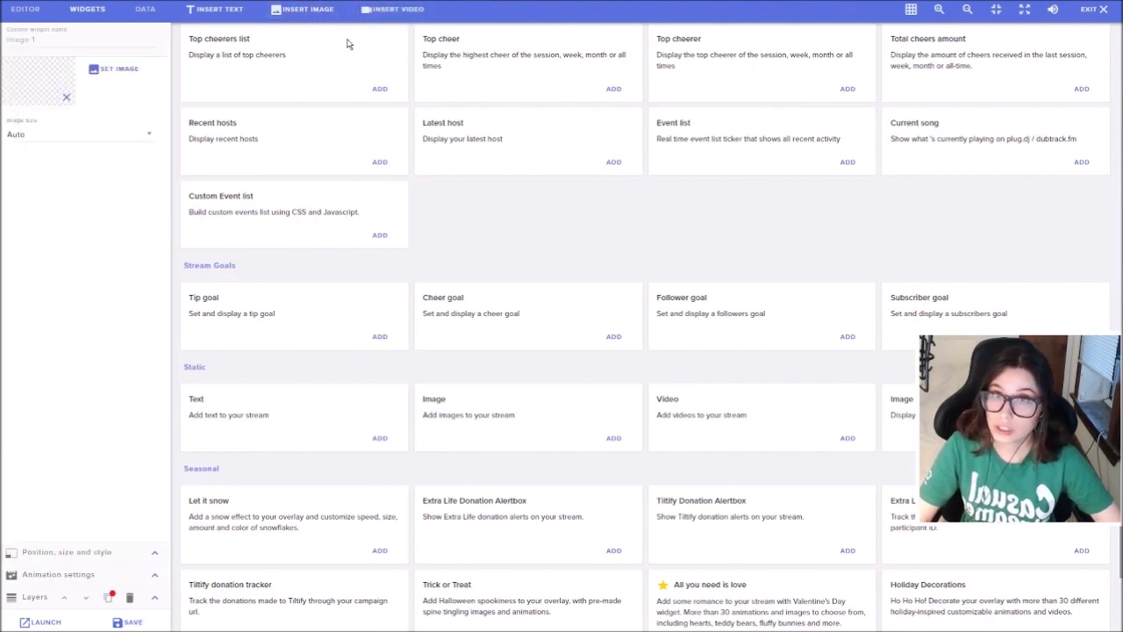
{"action": "left_click", "coordinate": [26, 11]}
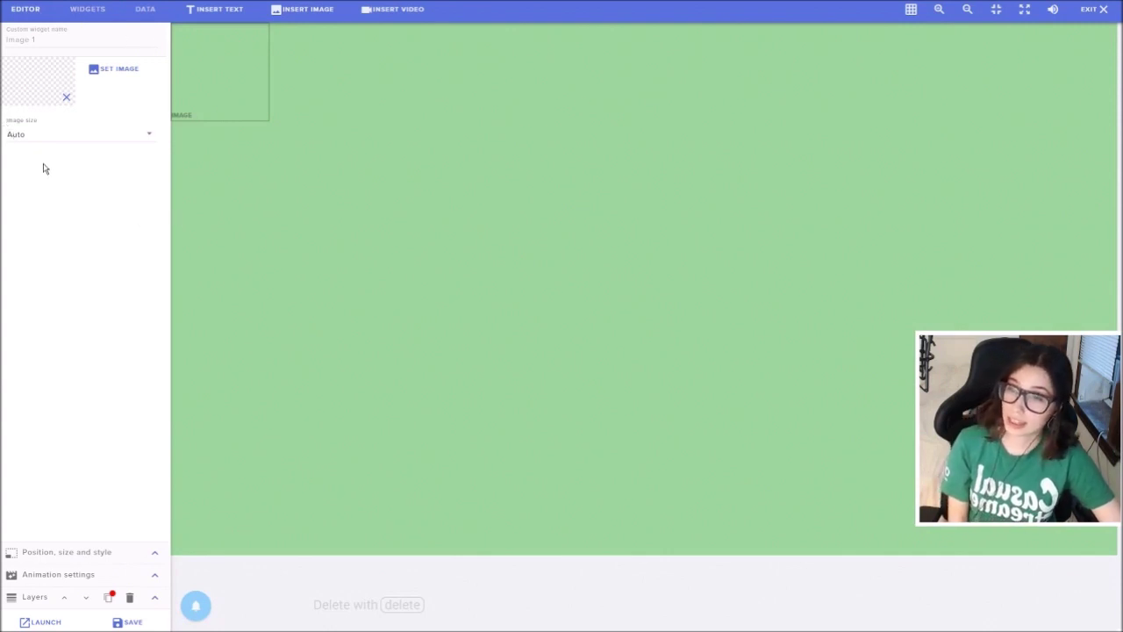
{"action": "left_click", "coordinate": [134, 72]}
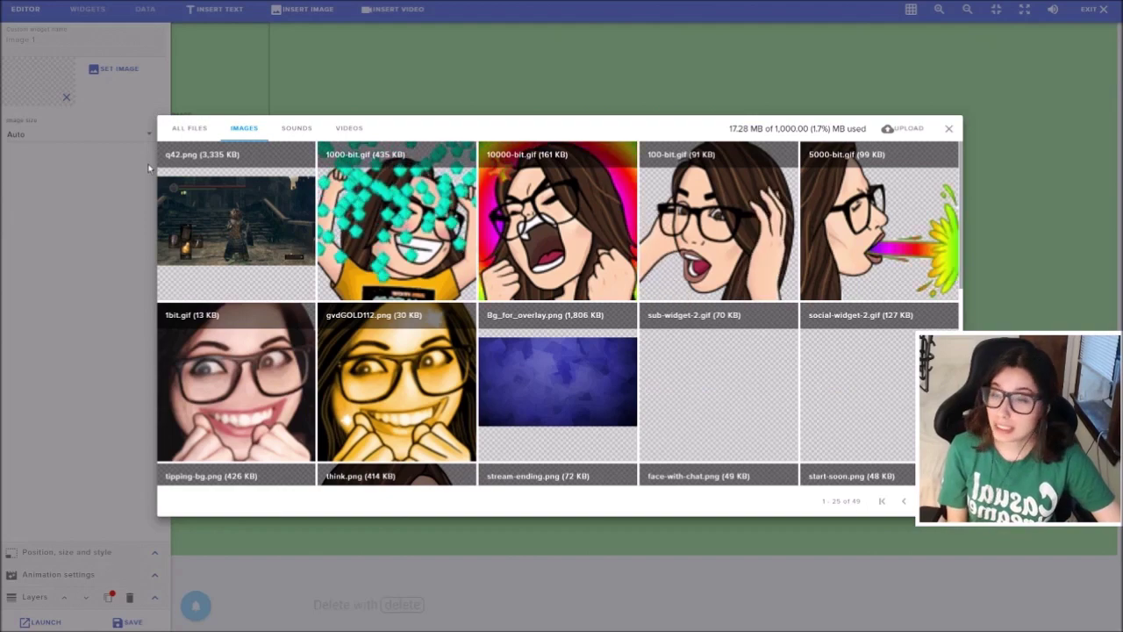
{"action": "mouse_move", "coordinate": [222, 171]}
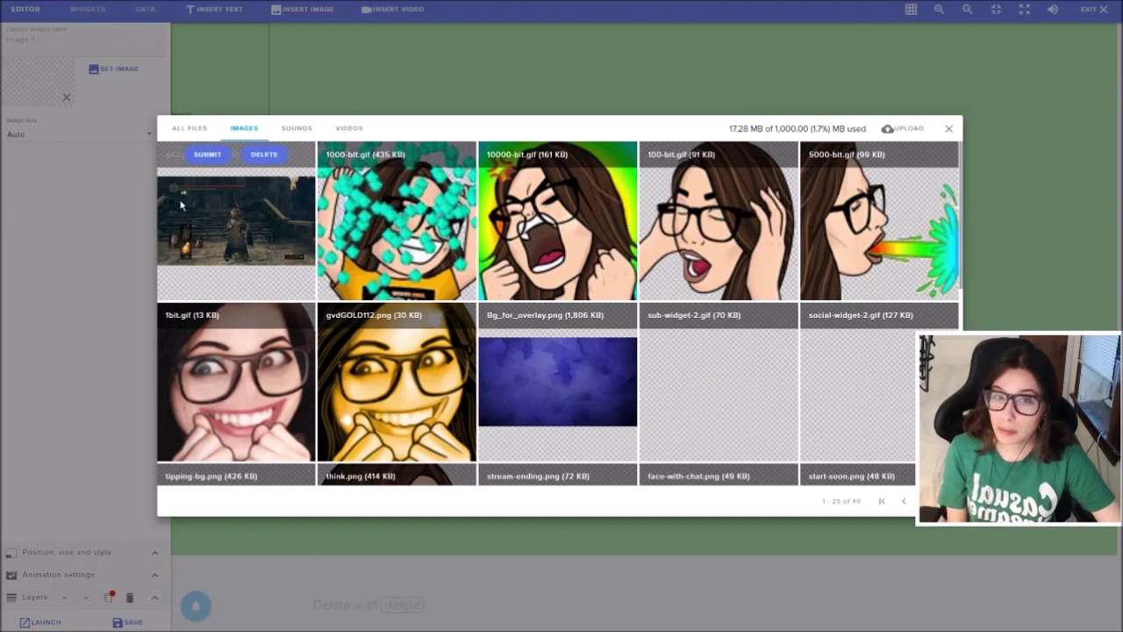
{"action": "left_click", "coordinate": [218, 156]}
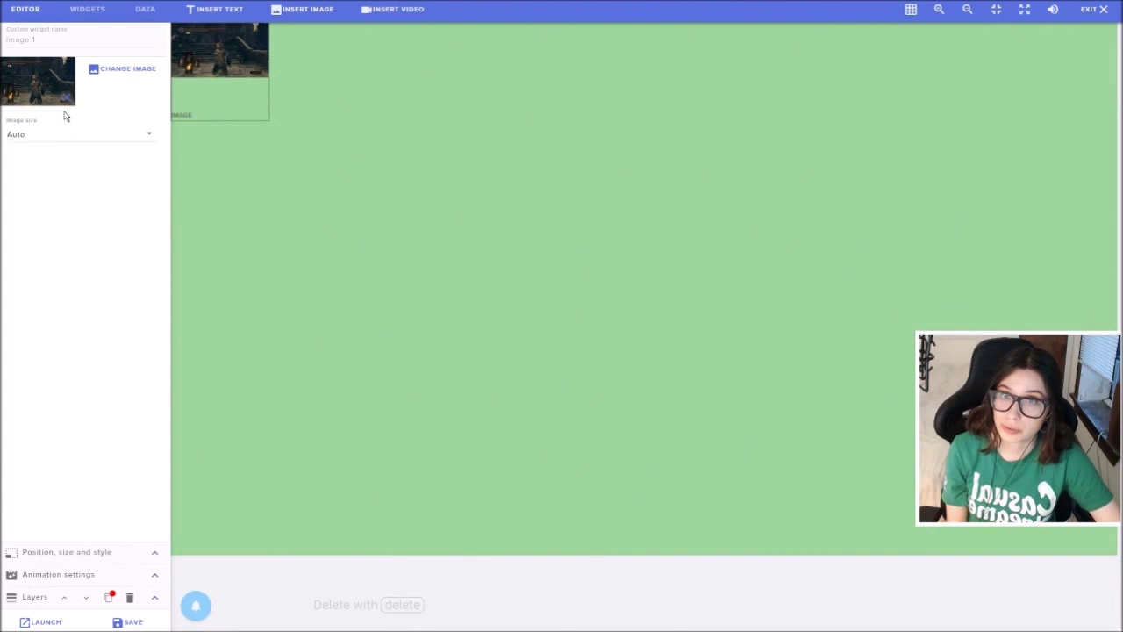
Step: Name the image widget background
{"action": "left_click", "coordinate": [55, 41]}
{"action": "type", "text": "back"}
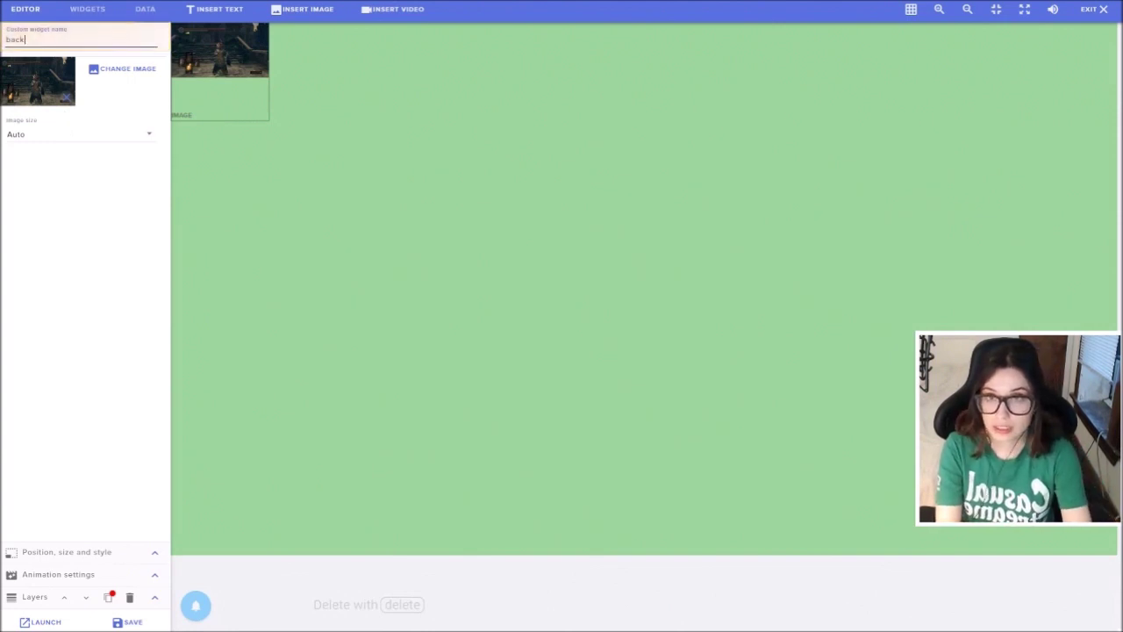
{"action": "type", "text": "ground"}
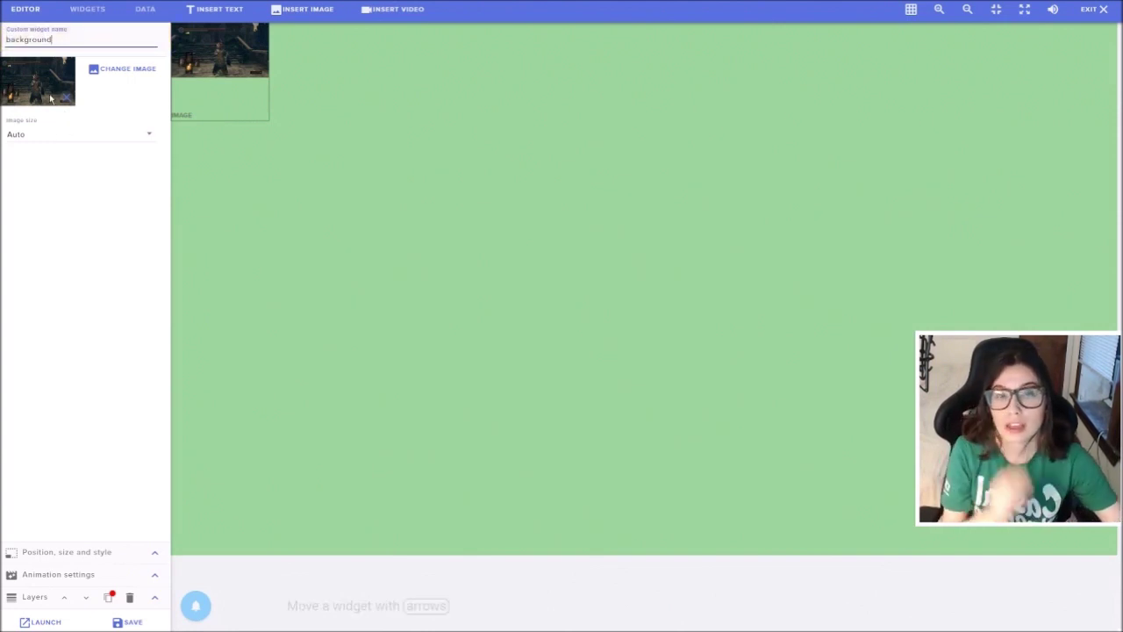
Step: Set the background image widget's width to 1920 px and its height to 1080 px
{"action": "left_click", "coordinate": [151, 552]}
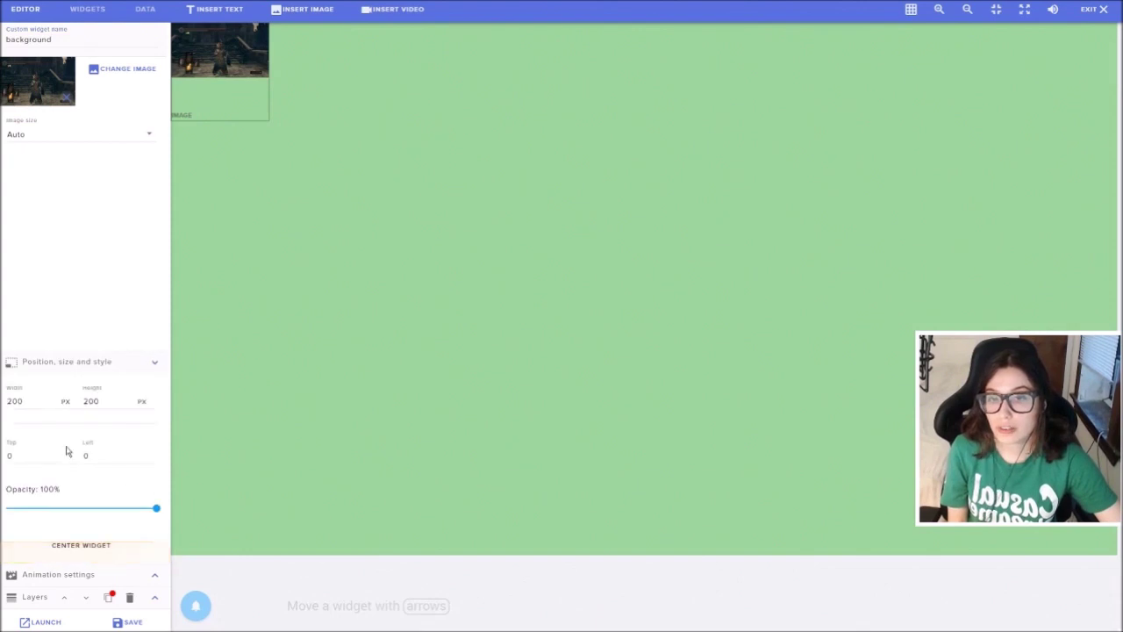
{"action": "double_click", "coordinate": [35, 404]}
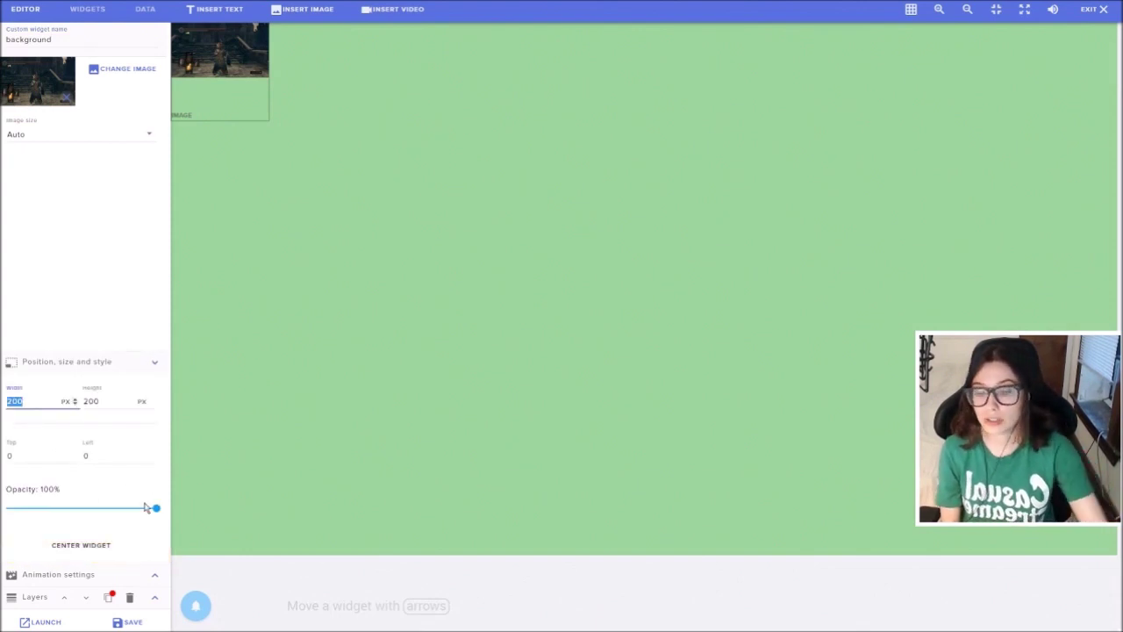
{"action": "type", "text": "1920"}
{"action": "key", "text": "Tab"}
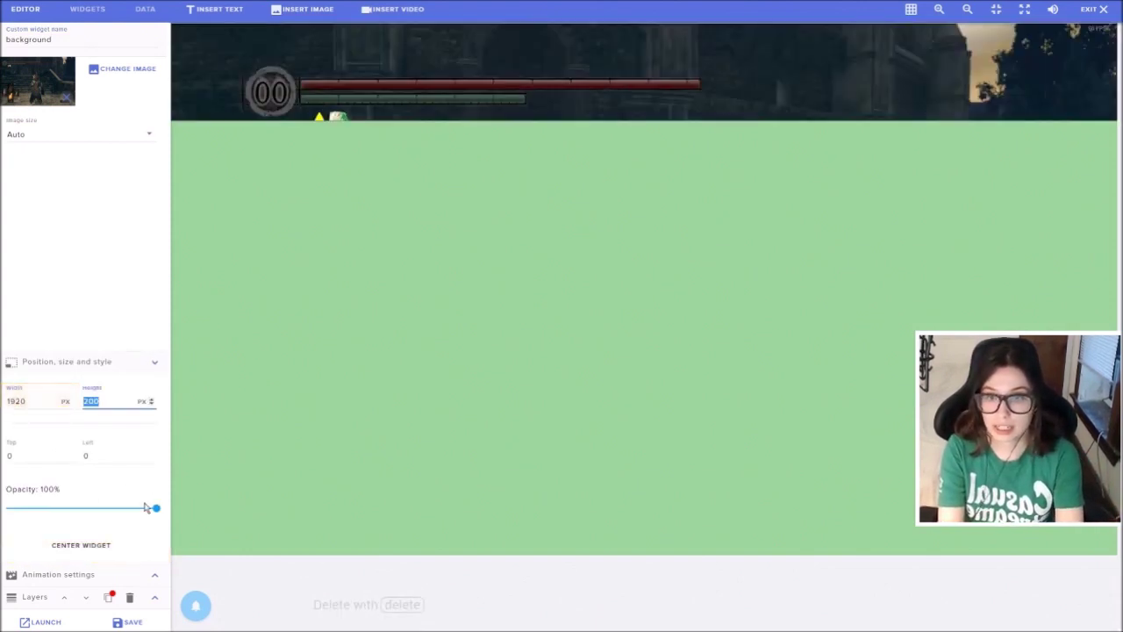
{"action": "type", "text": "1080"}
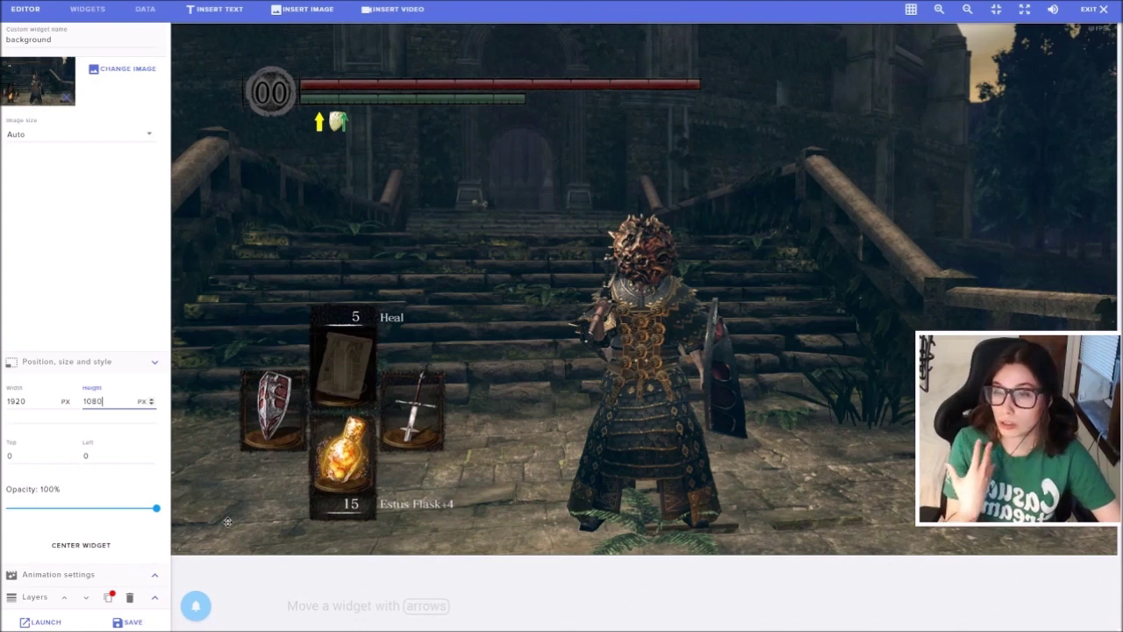
Step: Expand the layer list, try the background layer's visibility and lock toggles, and hide the layer
{"action": "left_click", "coordinate": [161, 604]}
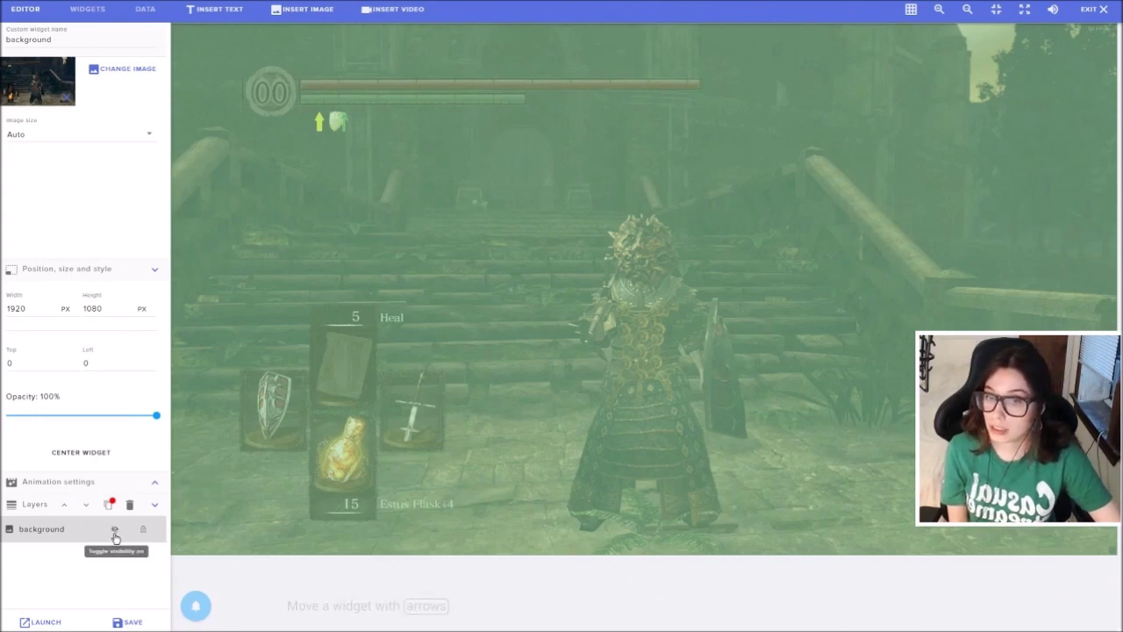
{"action": "left_click", "coordinate": [114, 531]}
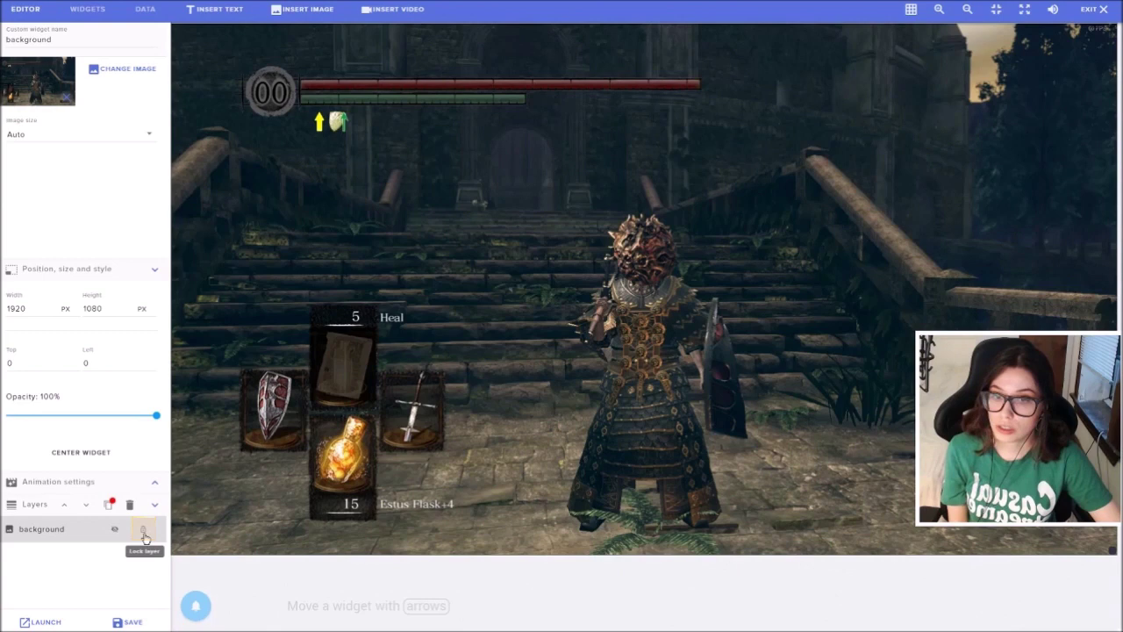
{"action": "left_click", "coordinate": [144, 533]}
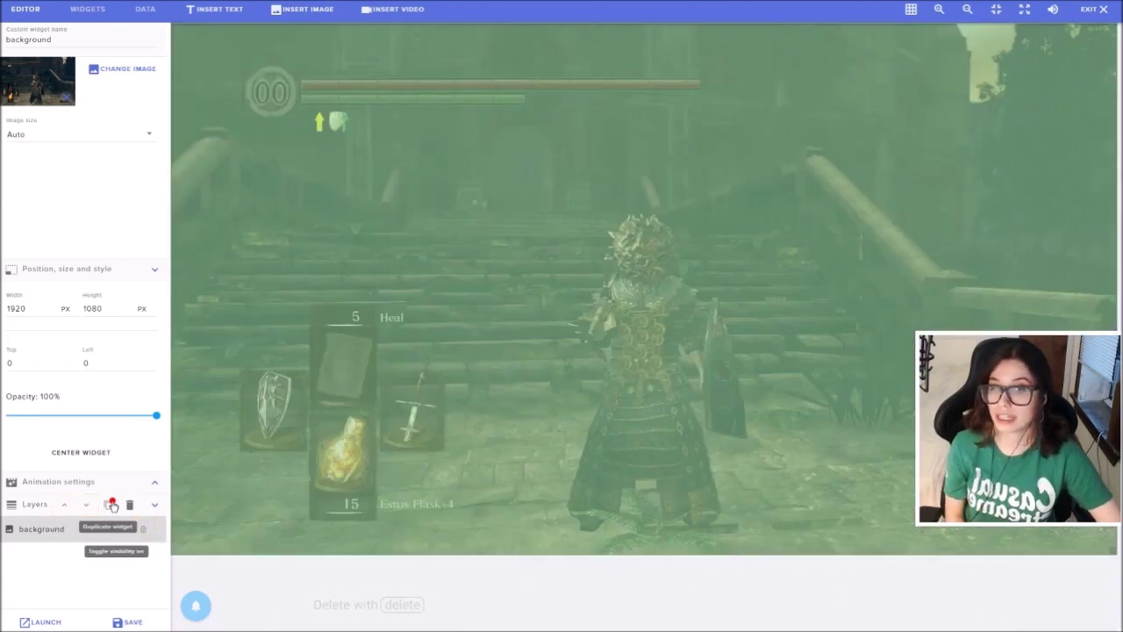
{"action": "left_click", "coordinate": [111, 505]}
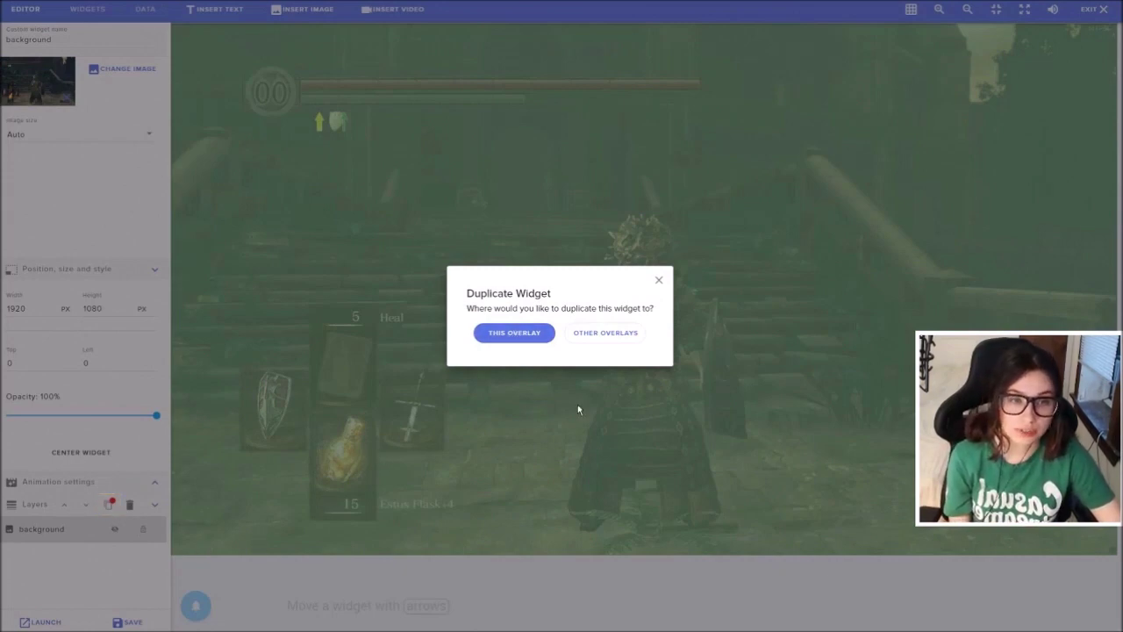
{"action": "left_click", "coordinate": [605, 334]}
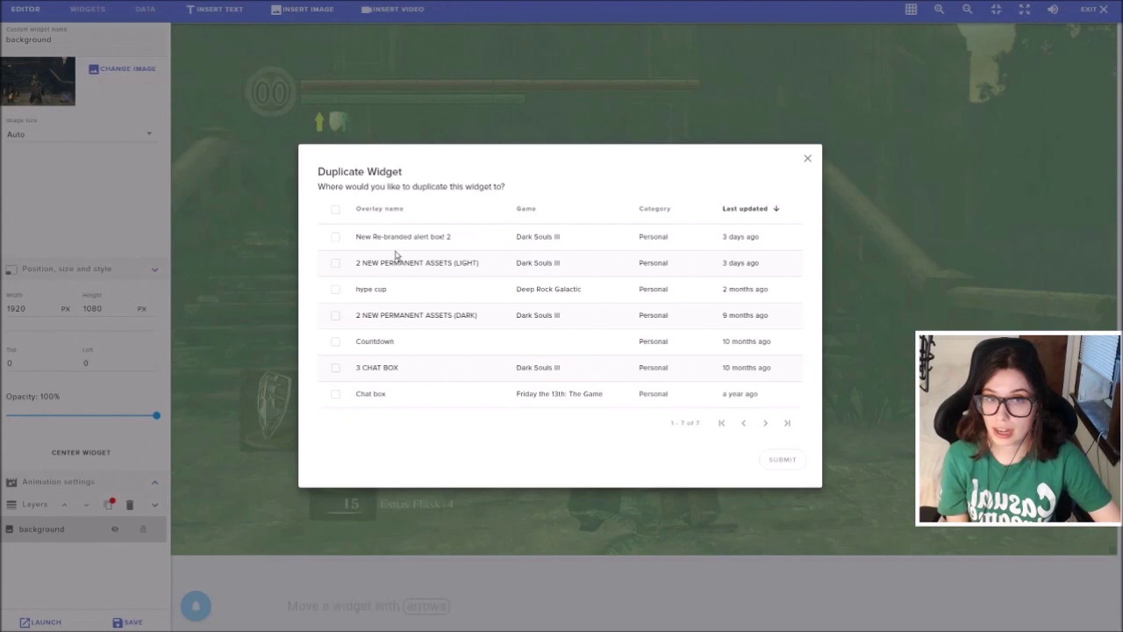
{"action": "left_click", "coordinate": [335, 237]}
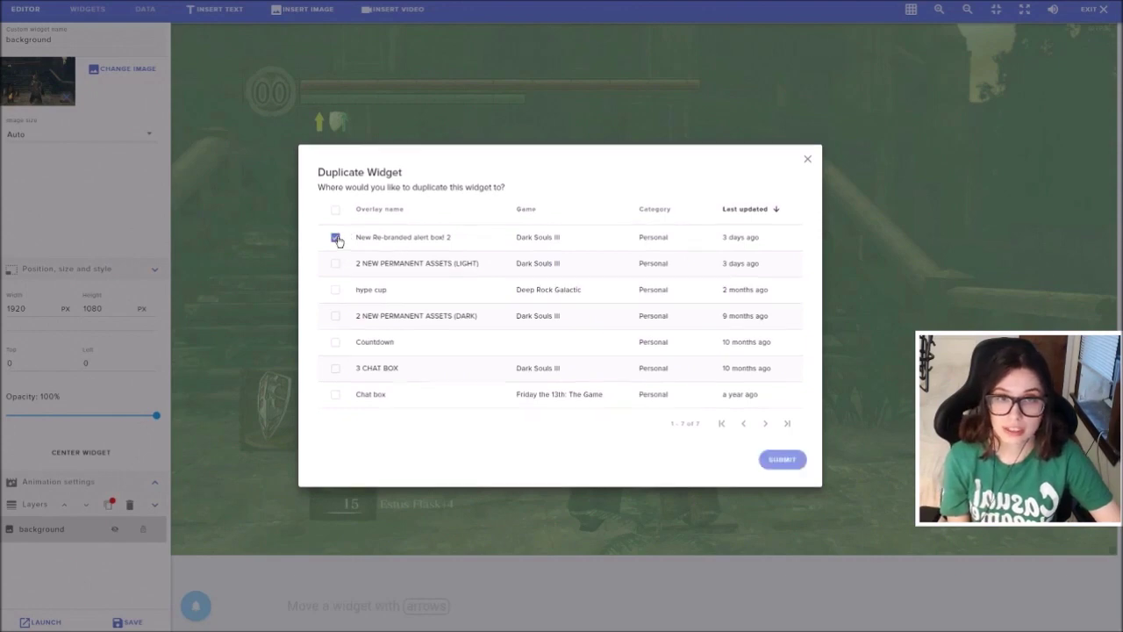
{"action": "left_click", "coordinate": [804, 164]}
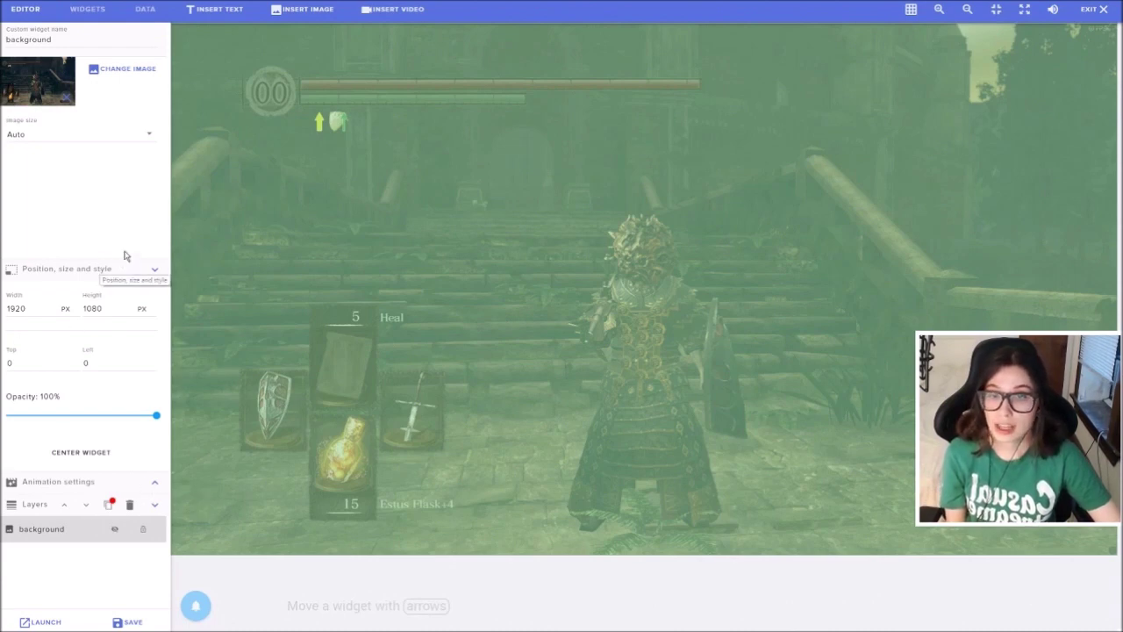
Step: Add an AlertBox widget to the overlay and move it toward the middle of the canvas
{"action": "left_click", "coordinate": [103, 12]}
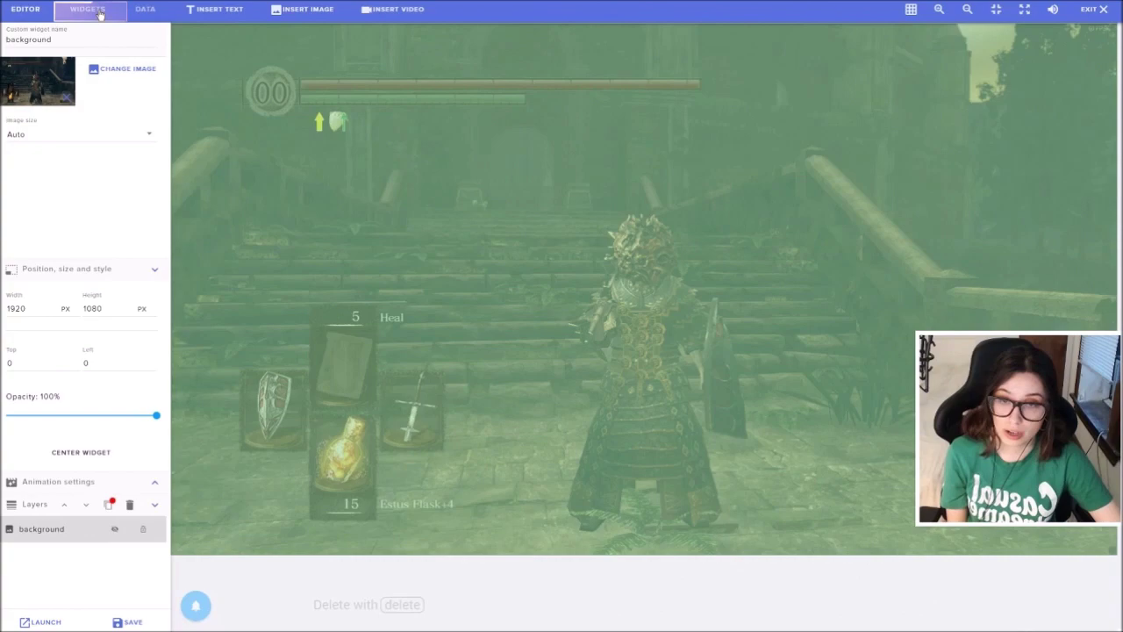
{"action": "scroll", "coordinate": [353, 317], "scroll_direction": "up", "scroll_amount": 5}
{"action": "scroll", "coordinate": [353, 318], "scroll_direction": "up", "scroll_amount": 2}
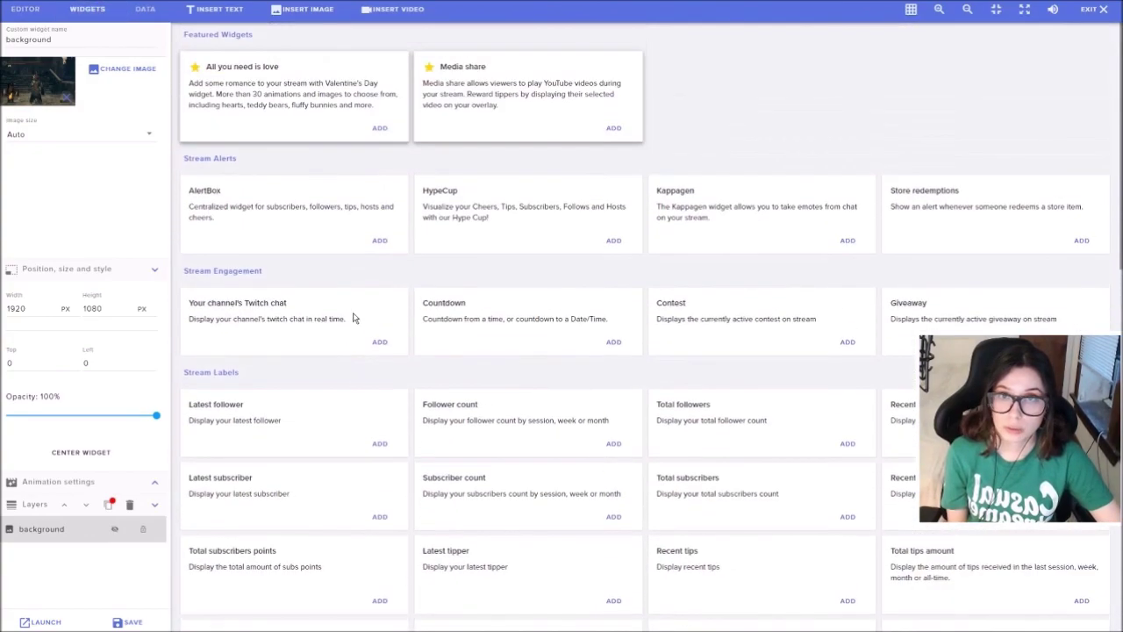
{"action": "left_click", "coordinate": [379, 241]}
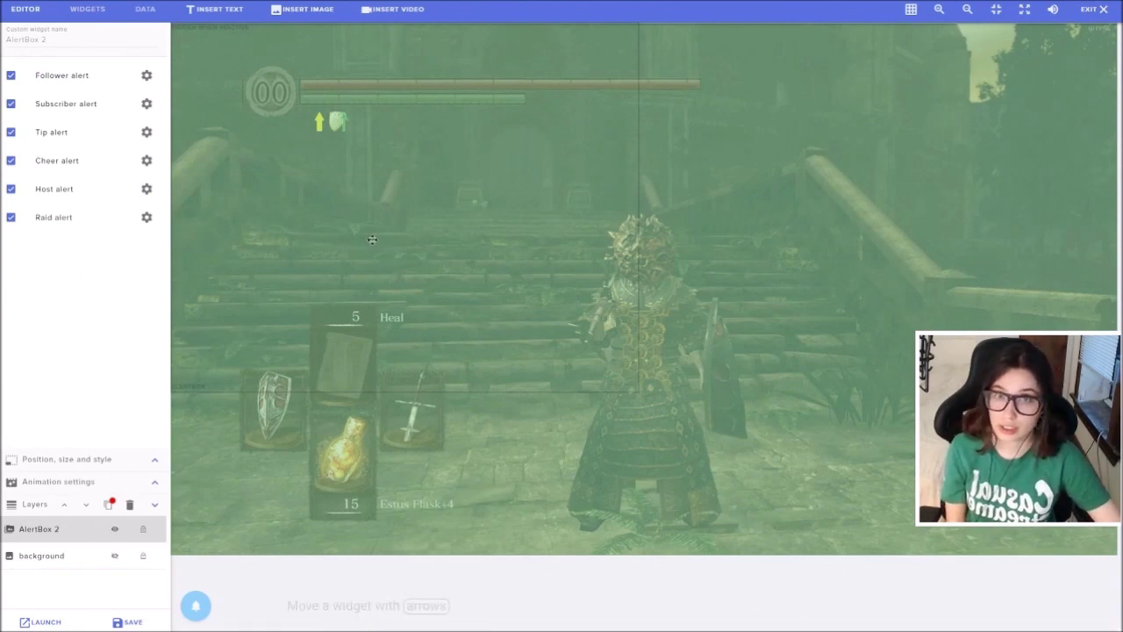
{"action": "left_click_drag", "start_coordinate": [437, 198], "coordinate": [685, 280]}
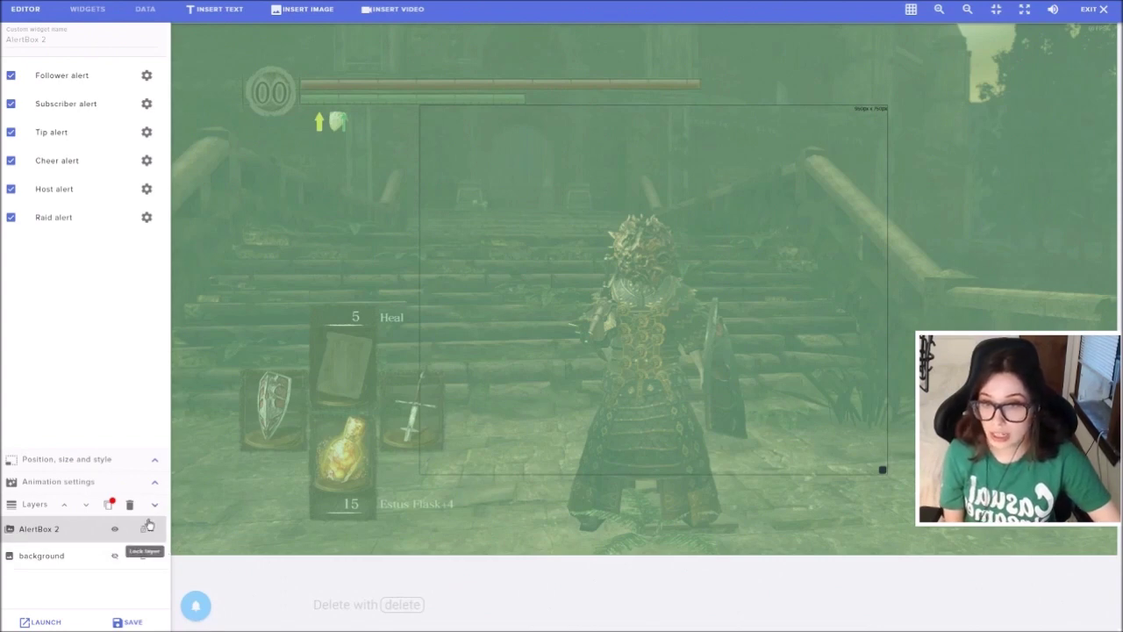
Step: Set the AlertBox widget's width and height to 500 px each and center it on the overlay
{"action": "left_click", "coordinate": [155, 462]}
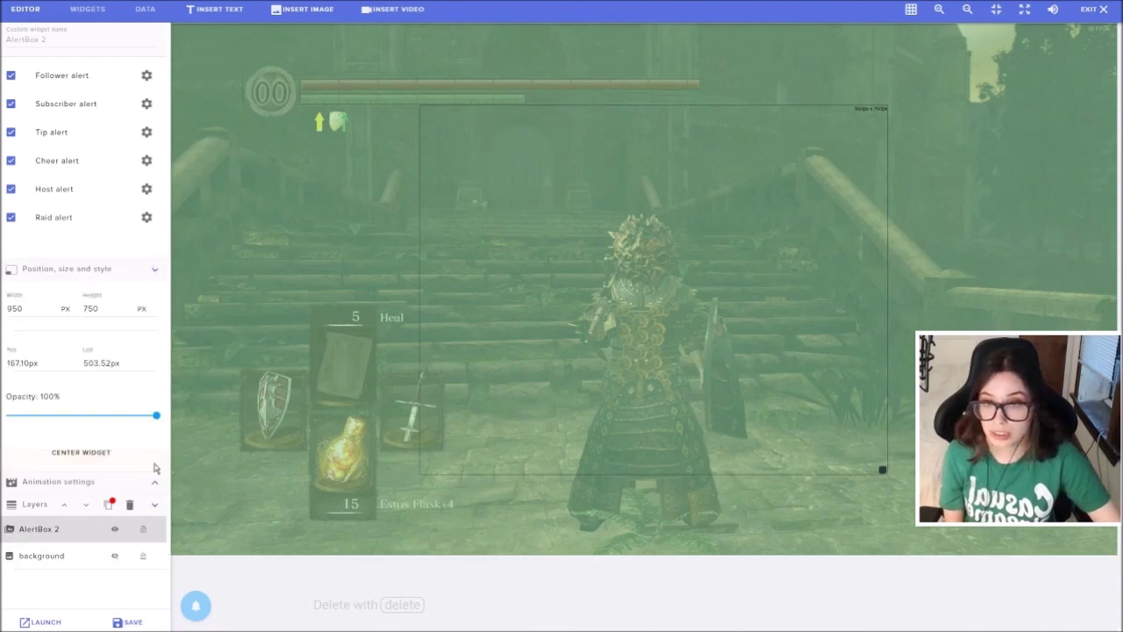
{"action": "double_click", "coordinate": [30, 307]}
{"action": "type", "text": "500"}
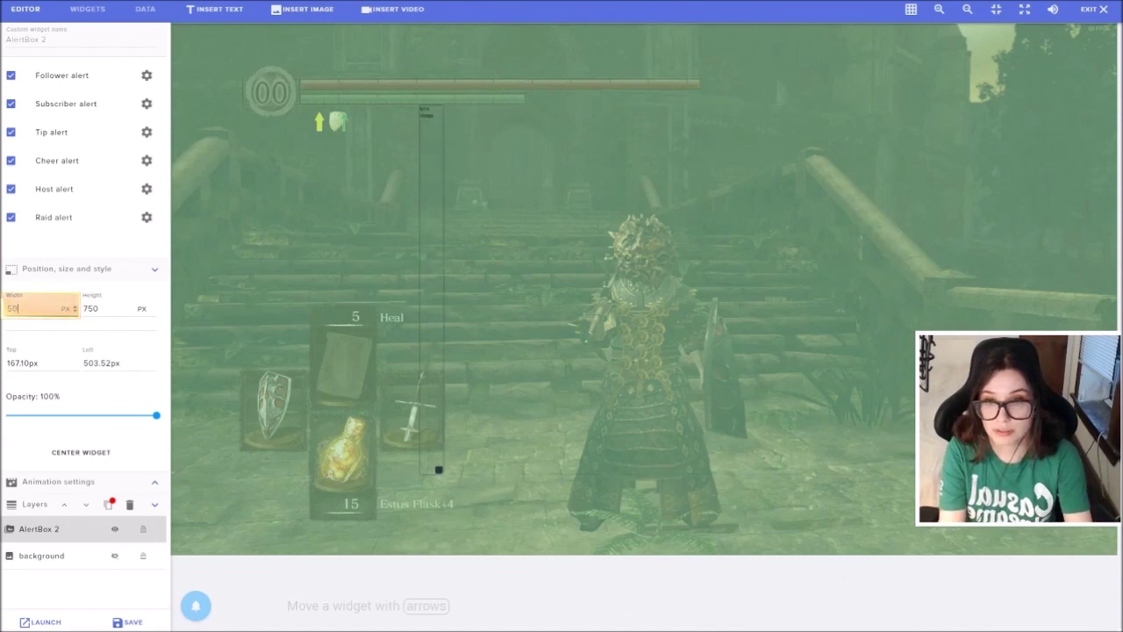
{"action": "key", "text": "Tab"}
{"action": "type", "text": "500"}
{"action": "key", "text": "Return"}
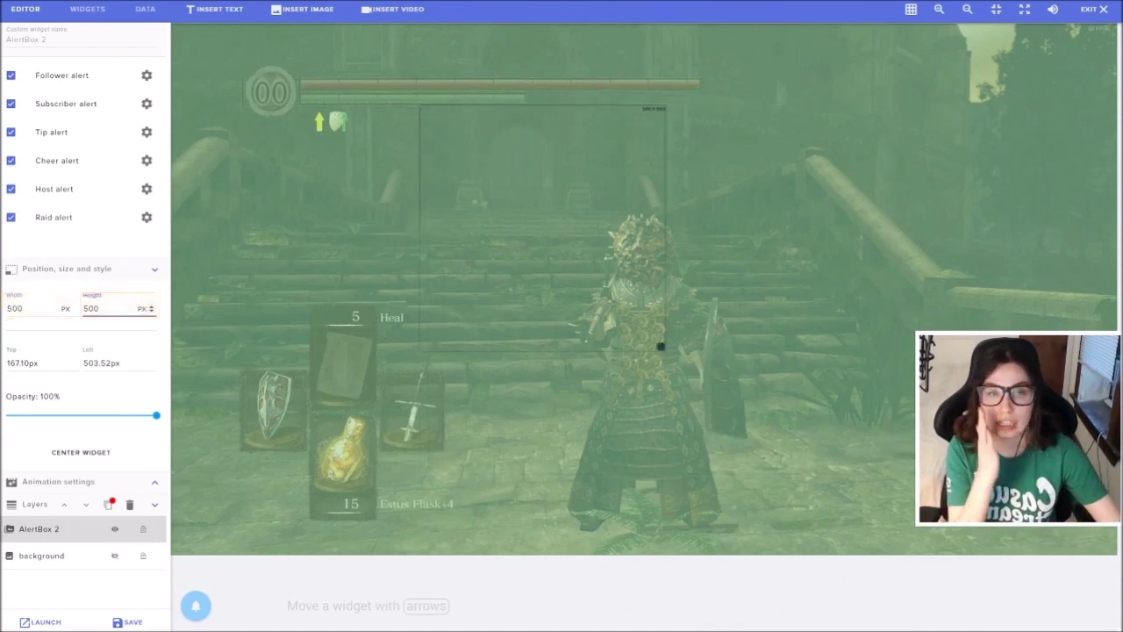
{"action": "left_click", "coordinate": [87, 452]}
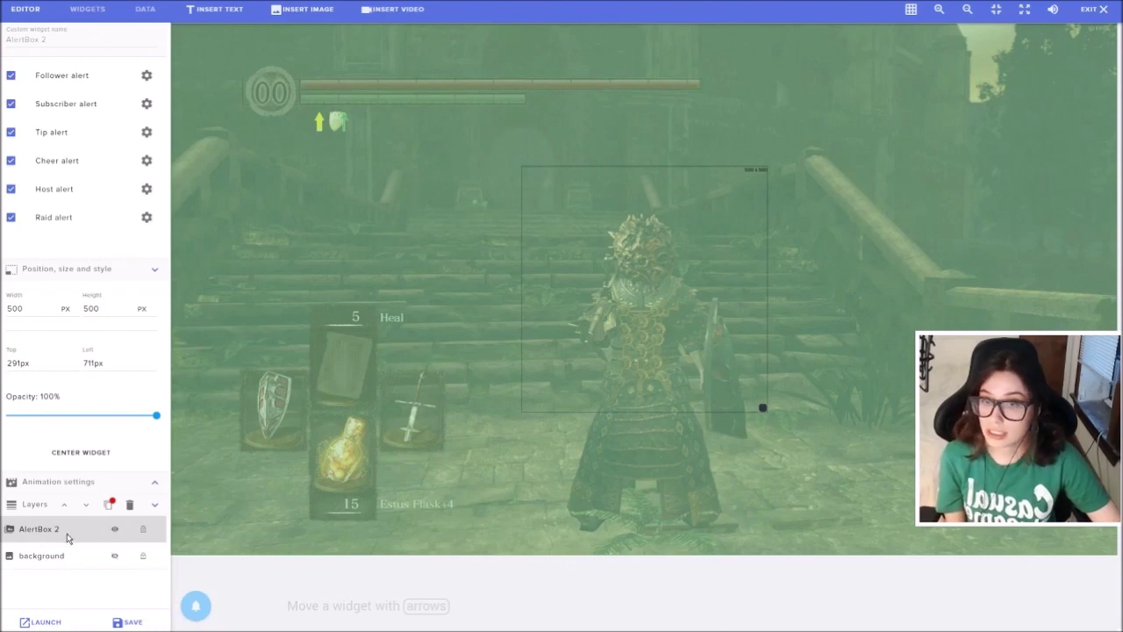
Step: Name the AlertBox widget alert box 22
{"action": "mouse_move", "coordinate": [196, 605]}
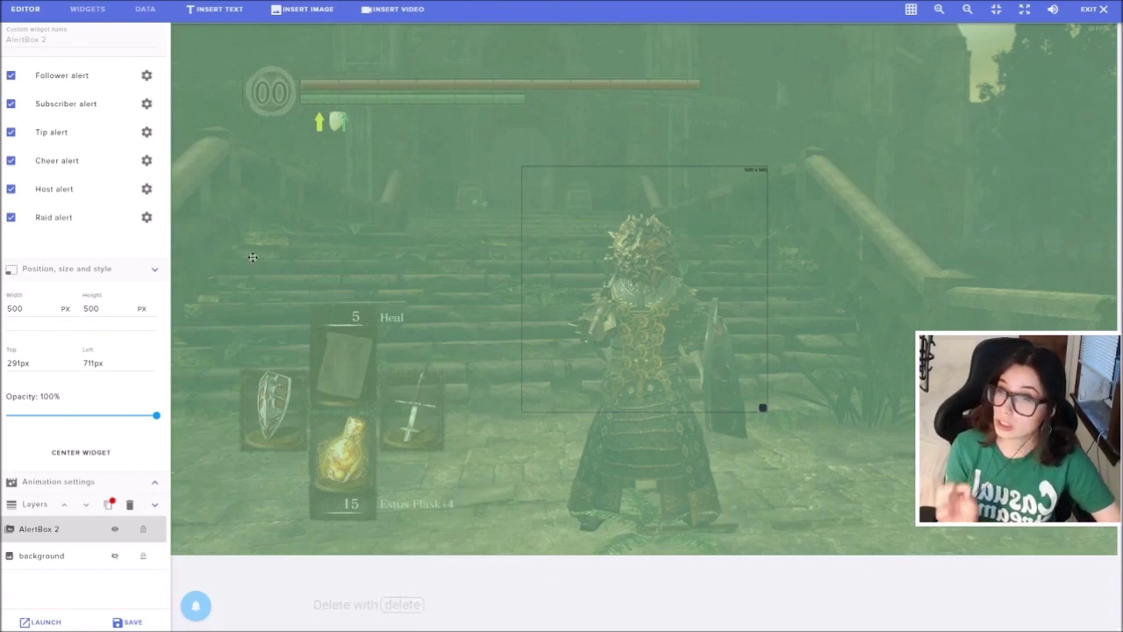
{"action": "left_click", "coordinate": [71, 39]}
{"action": "type", "text": "alert box 22"}
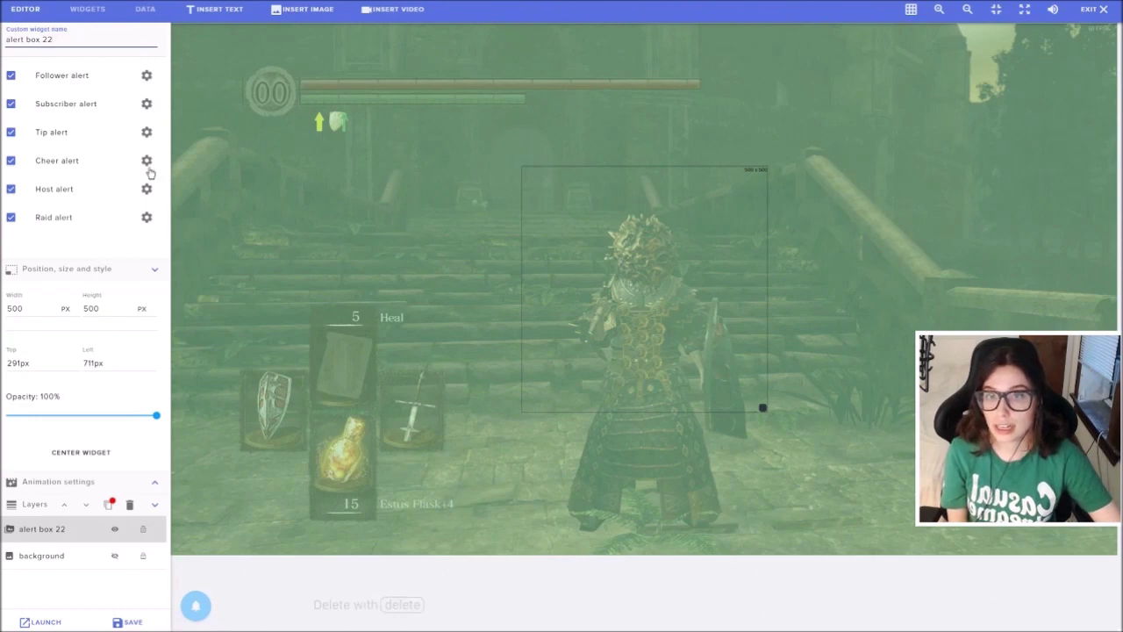
Step: Open the follower alert's settings and preview the alert with an emulated follower event, trying the alert box higher on the overlay
{"action": "left_click", "coordinate": [147, 75]}
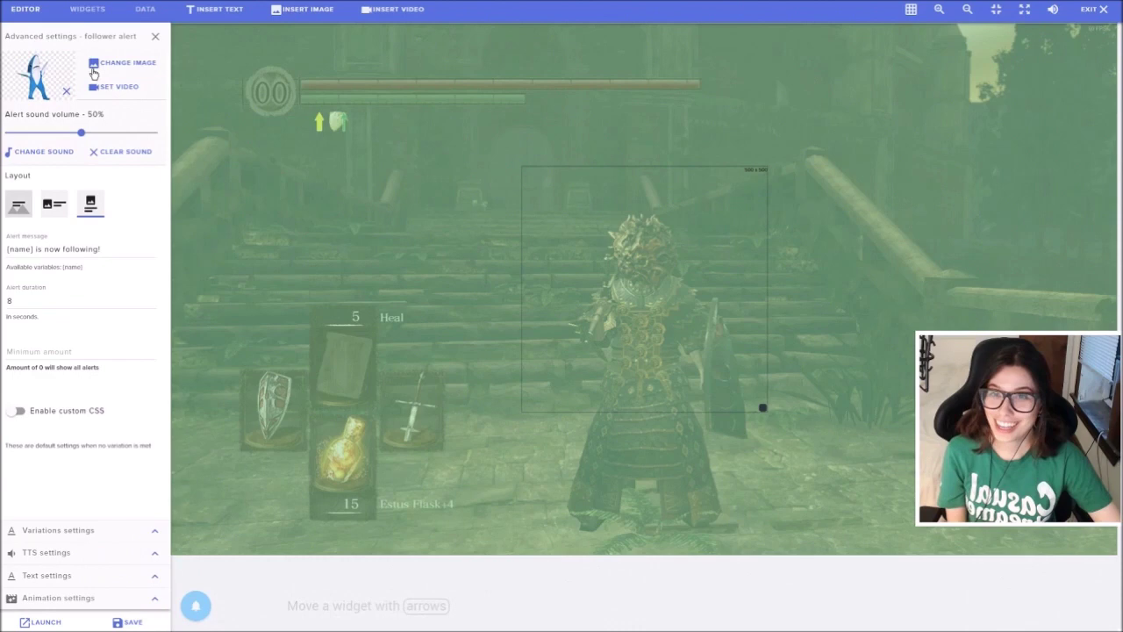
{"action": "mouse_move", "coordinate": [196, 605]}
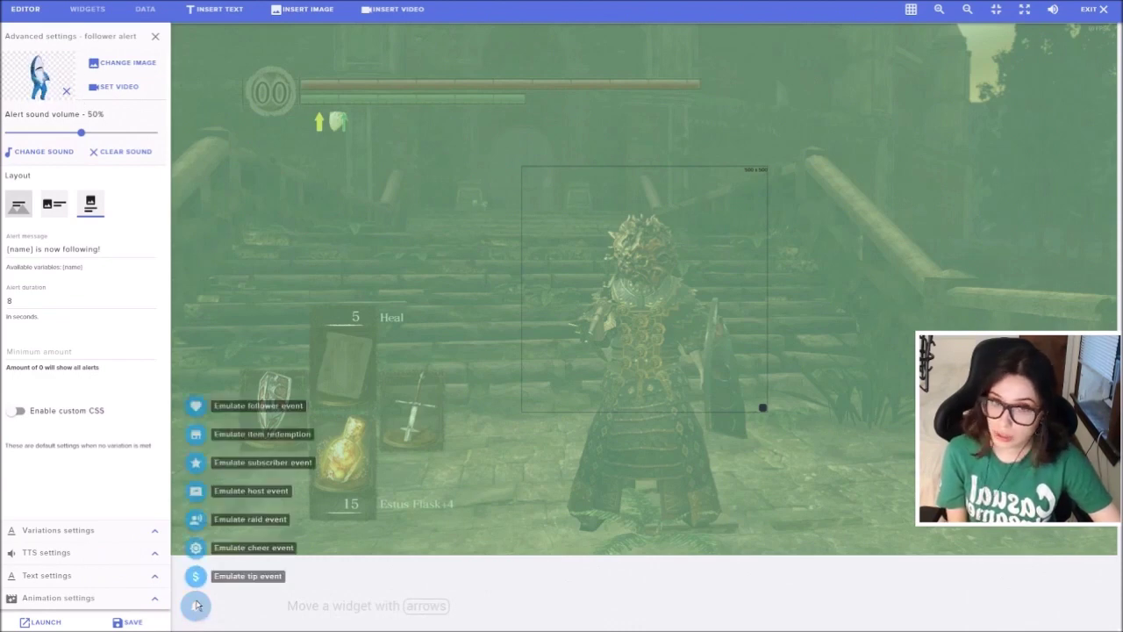
{"action": "left_click", "coordinate": [257, 405]}
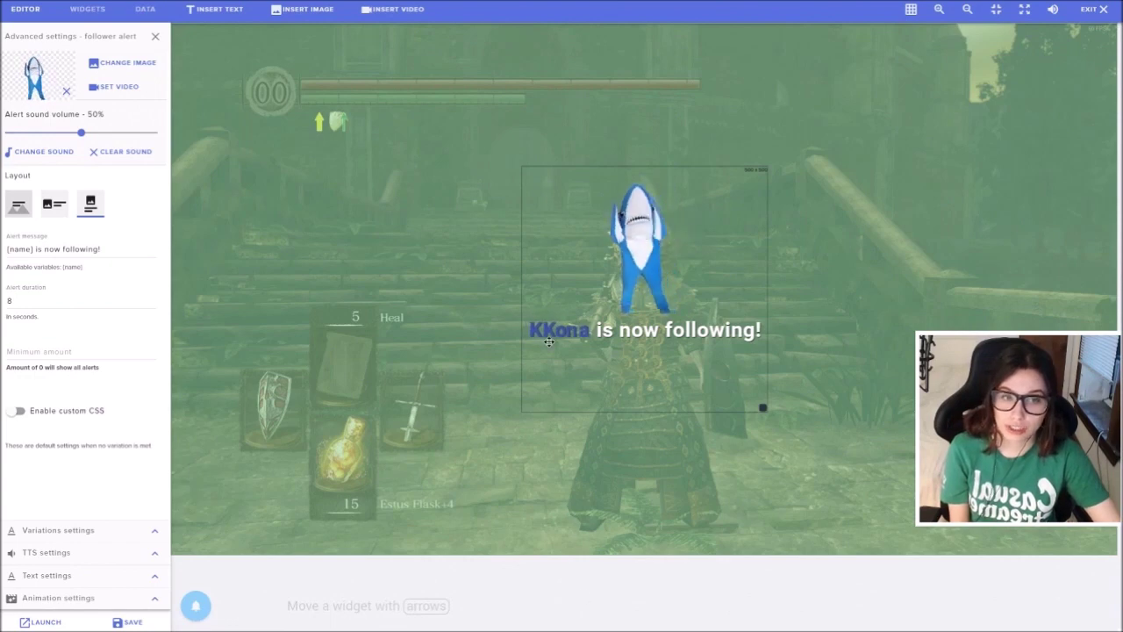
{"action": "left_click_drag", "start_coordinate": [549, 343], "coordinate": [549, 250]}
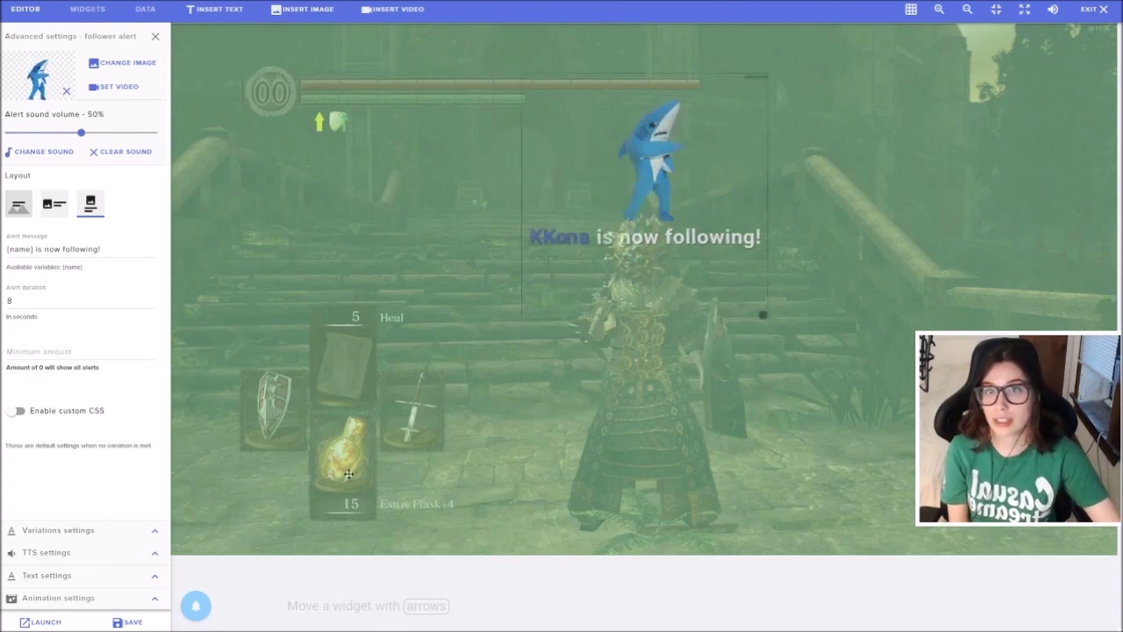
Step: Set the follower alert's image to 1bit.gif and its sound to follow sound.mp3 from the uploaded files
{"action": "left_click", "coordinate": [109, 71]}
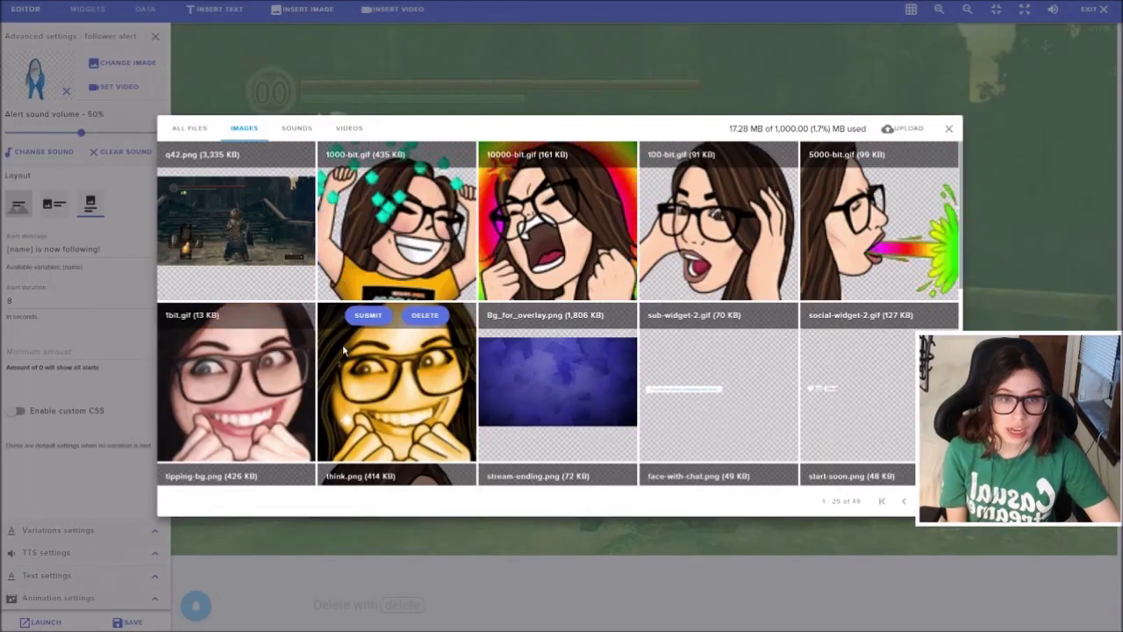
{"action": "left_click", "coordinate": [205, 315]}
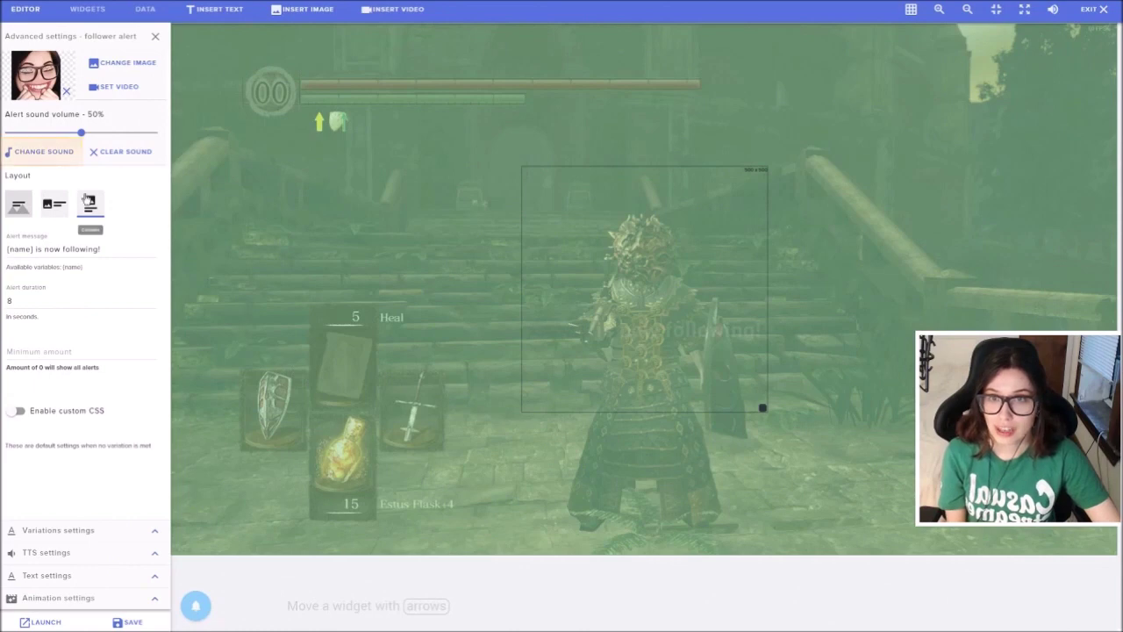
{"action": "left_click", "coordinate": [40, 151]}
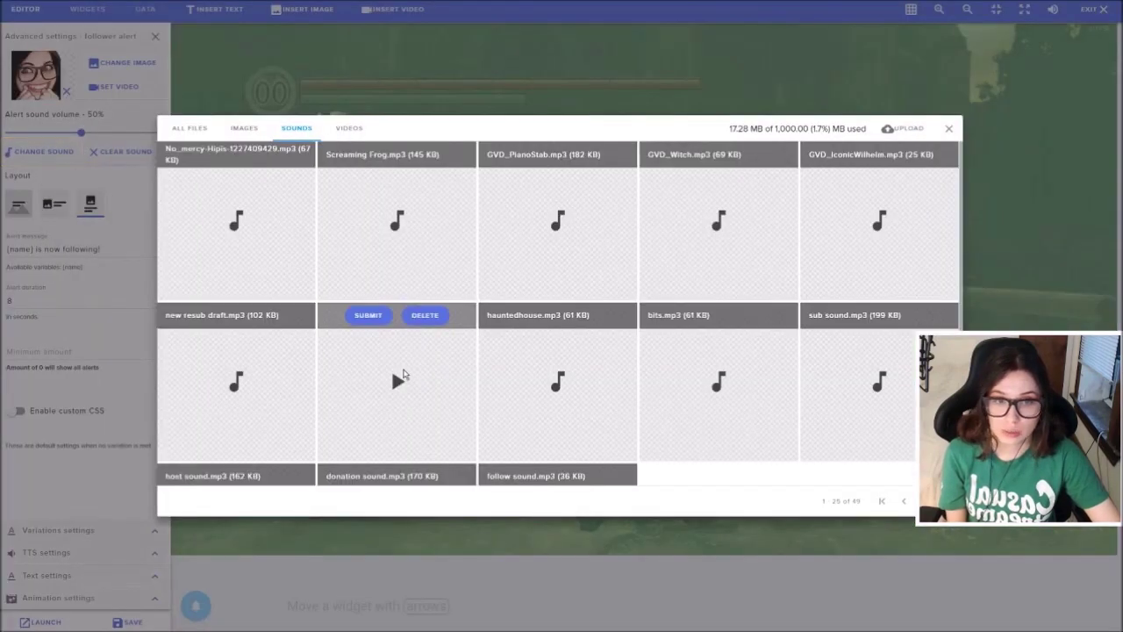
{"action": "scroll", "coordinate": [391, 389], "scroll_direction": "down", "scroll_amount": 2}
{"action": "left_click", "coordinate": [543, 345]}
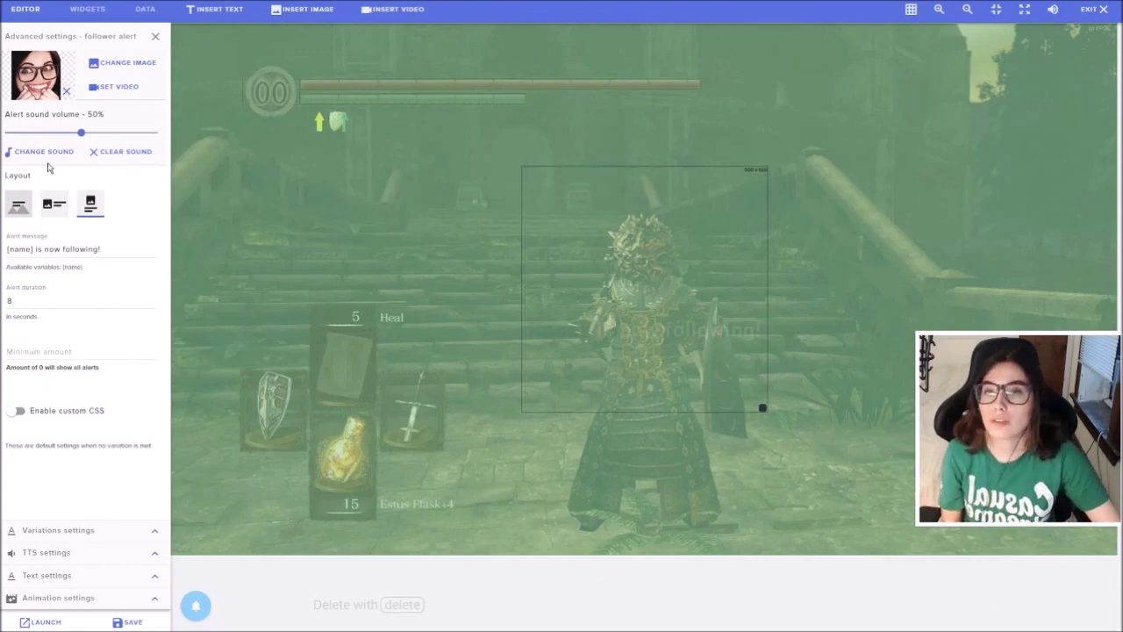
{"action": "left_click", "coordinate": [40, 151]}
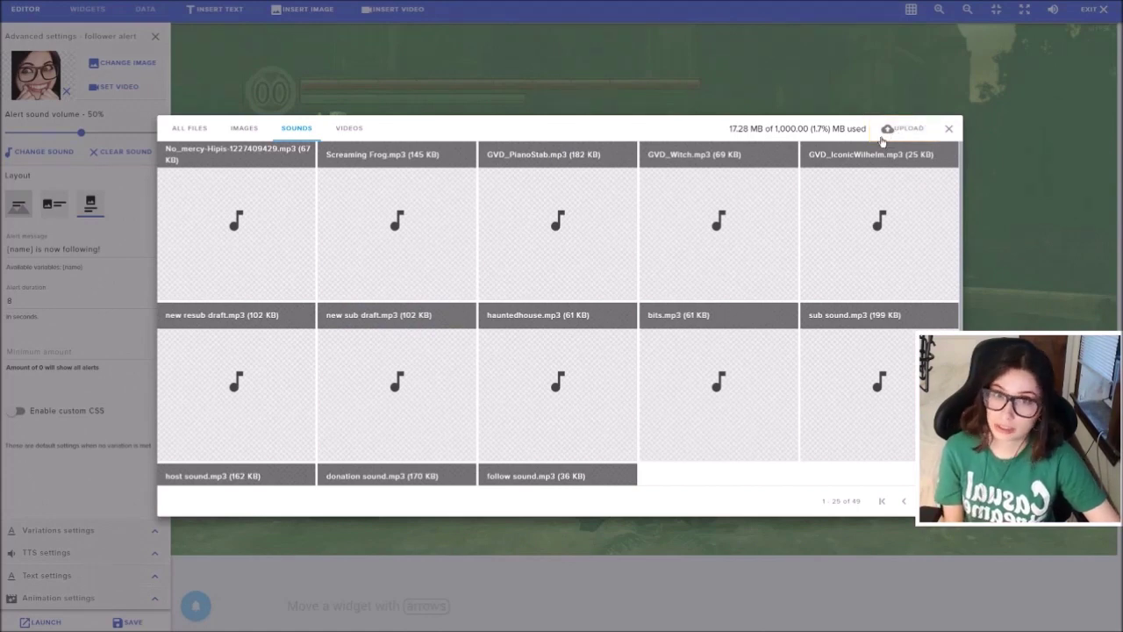
{"action": "left_click", "coordinate": [189, 128]}
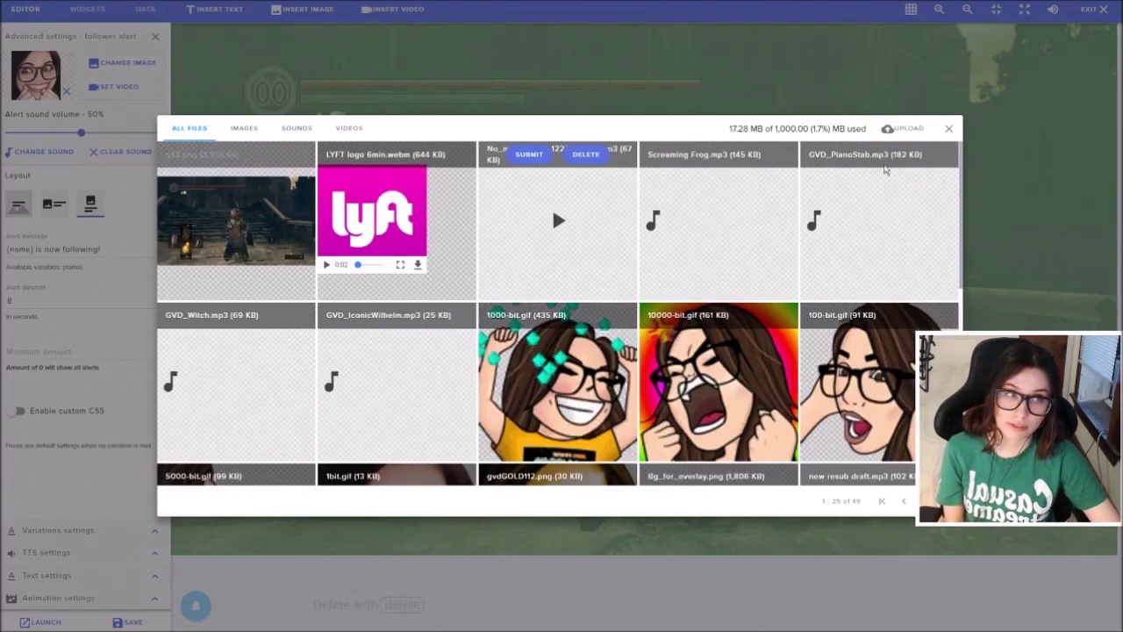
{"action": "left_click", "coordinate": [948, 129]}
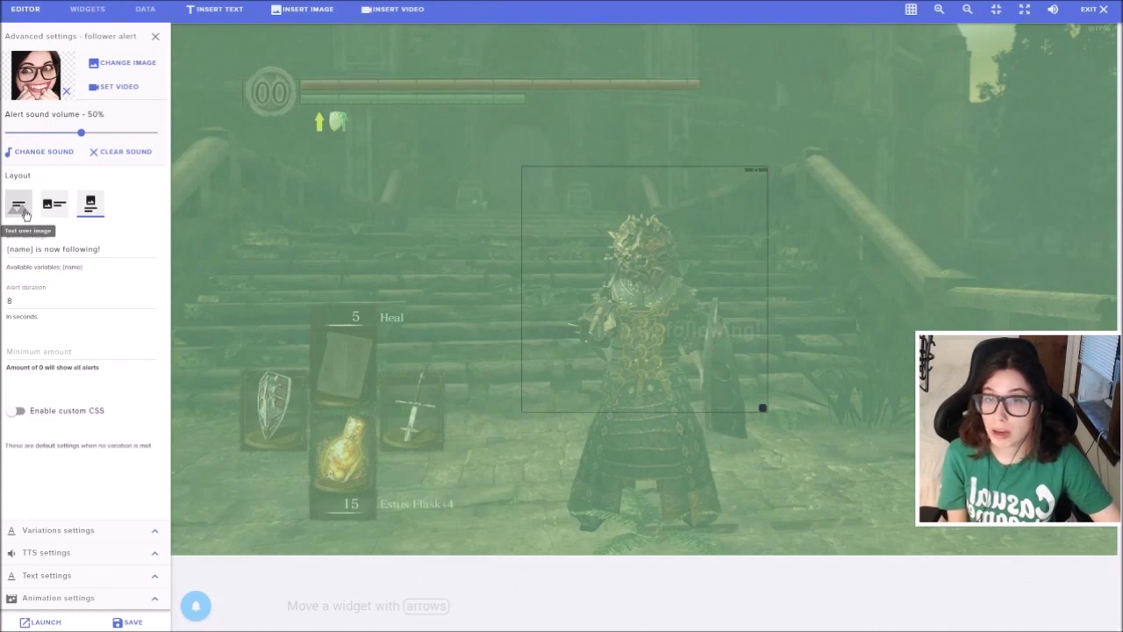
Step: Set the follower alert's layout to Row and its message to "{name} is now in the real world!"
{"action": "left_click", "coordinate": [20, 208]}
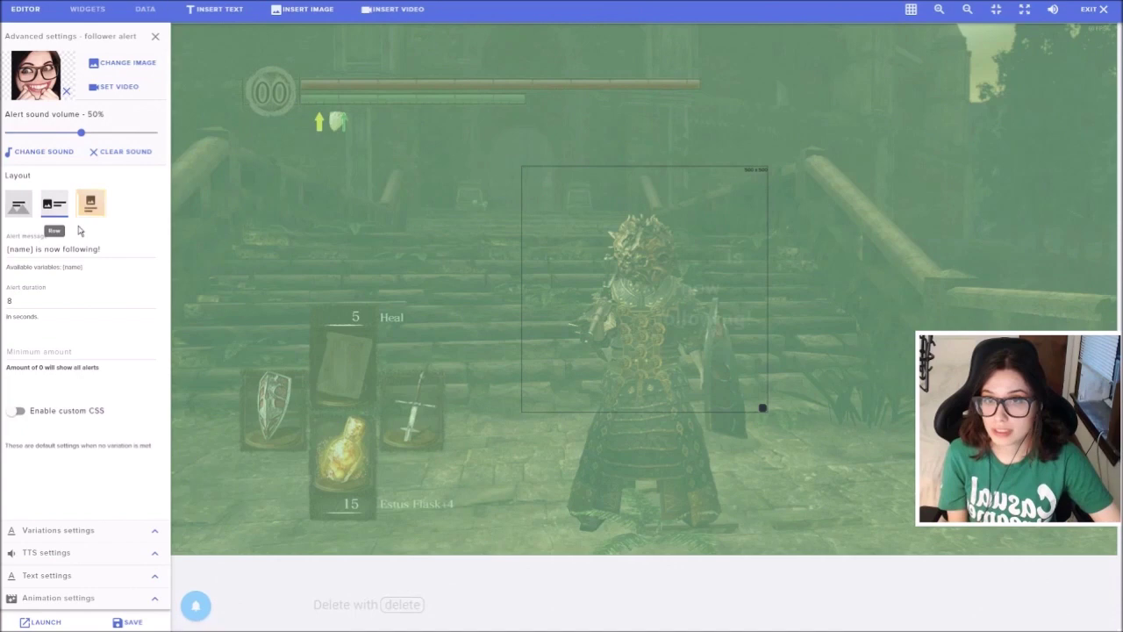
{"action": "left_click", "coordinate": [86, 249]}
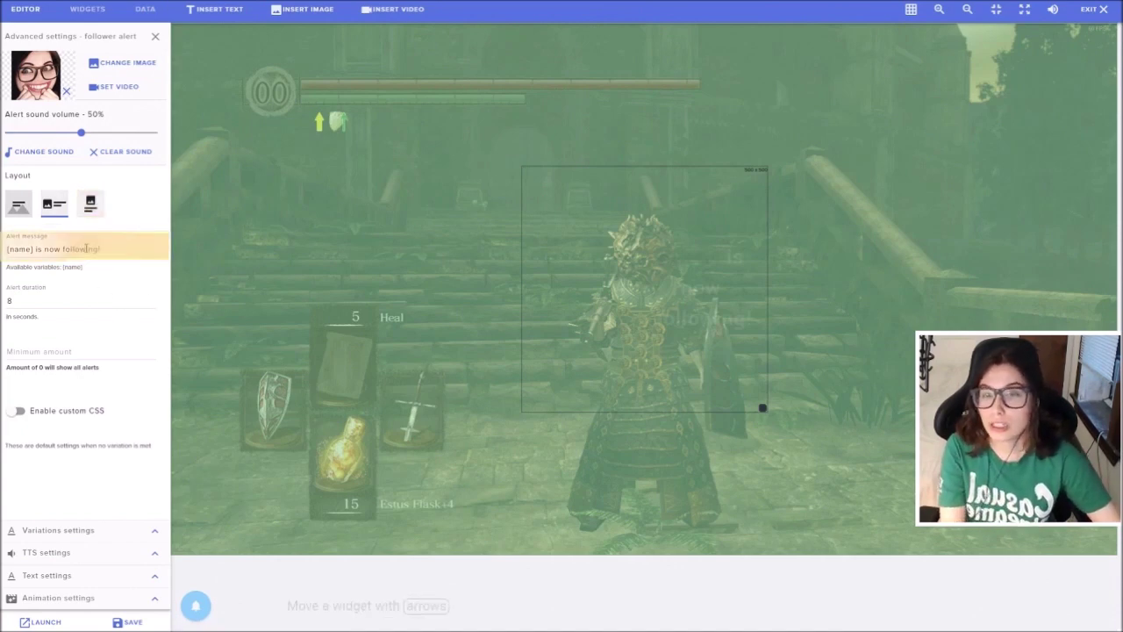
{"action": "left_click_drag", "start_coordinate": [101, 249], "coordinate": [44, 258]}
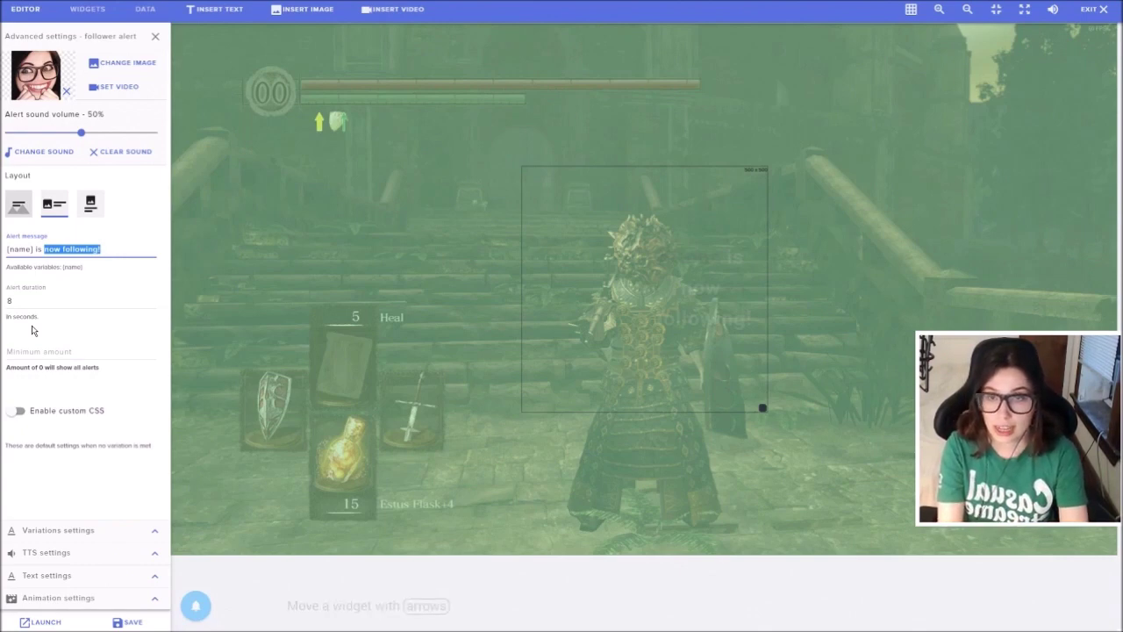
{"action": "type", "text": "now in the real wor"}
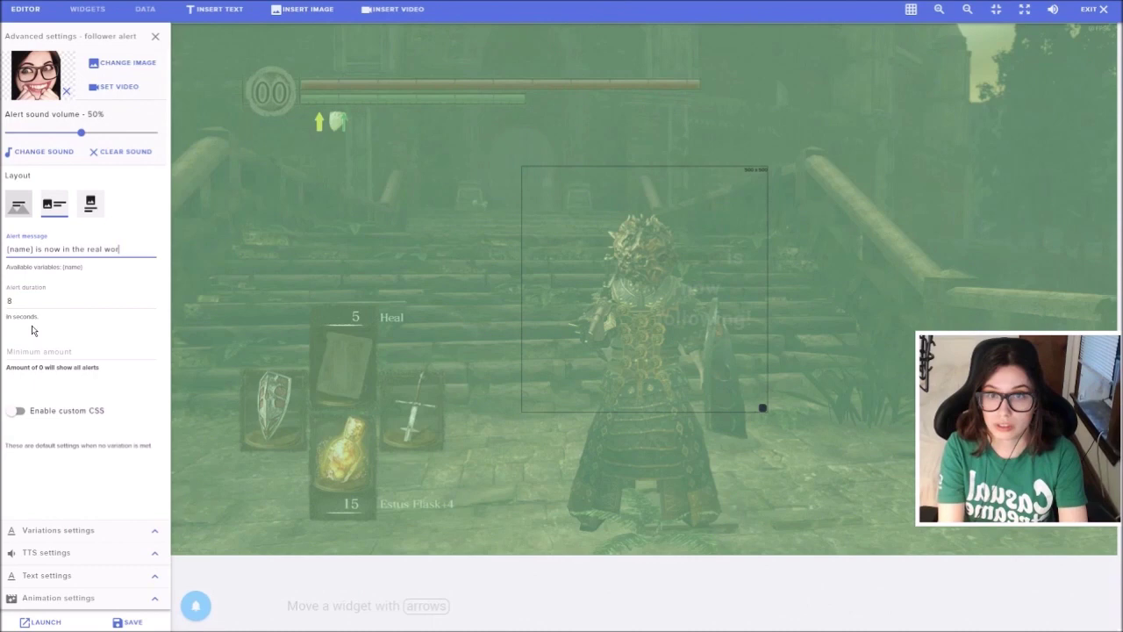
{"action": "type", "text": "ld!"}
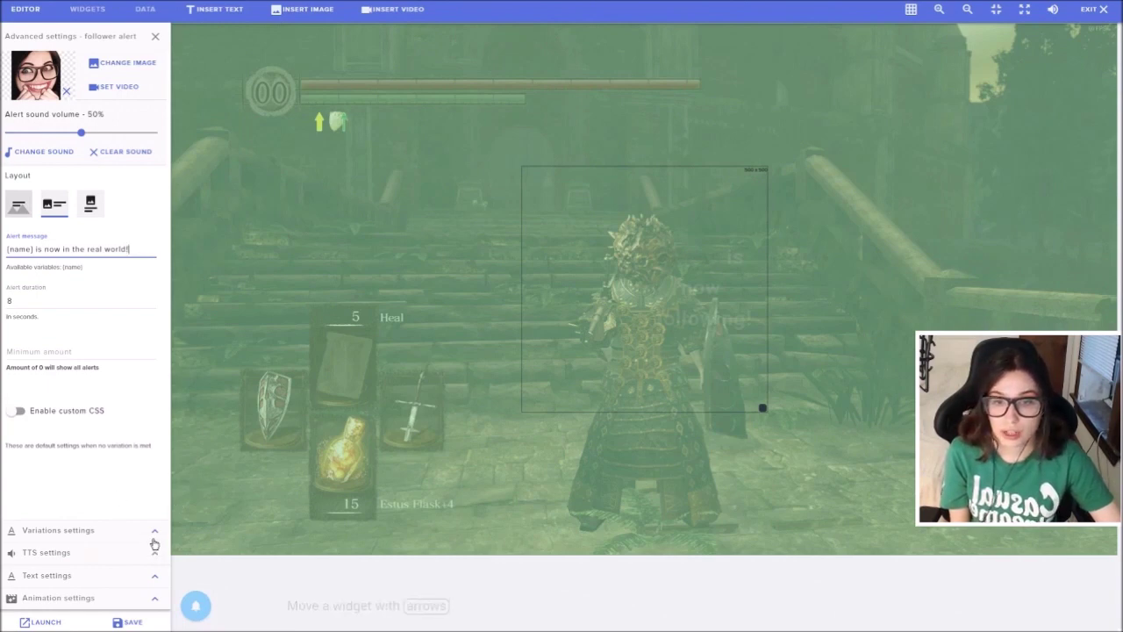
Step: Set the follower alert's text size to 30 and its highlight animation to Swing
{"action": "left_click", "coordinate": [151, 577]}
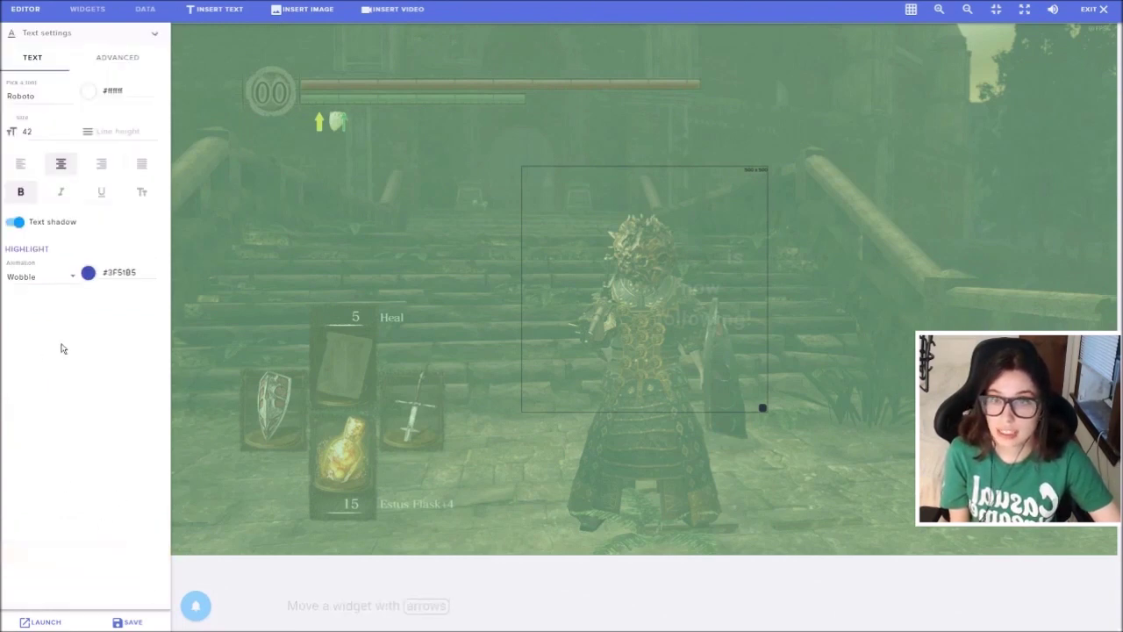
{"action": "double_click", "coordinate": [27, 132]}
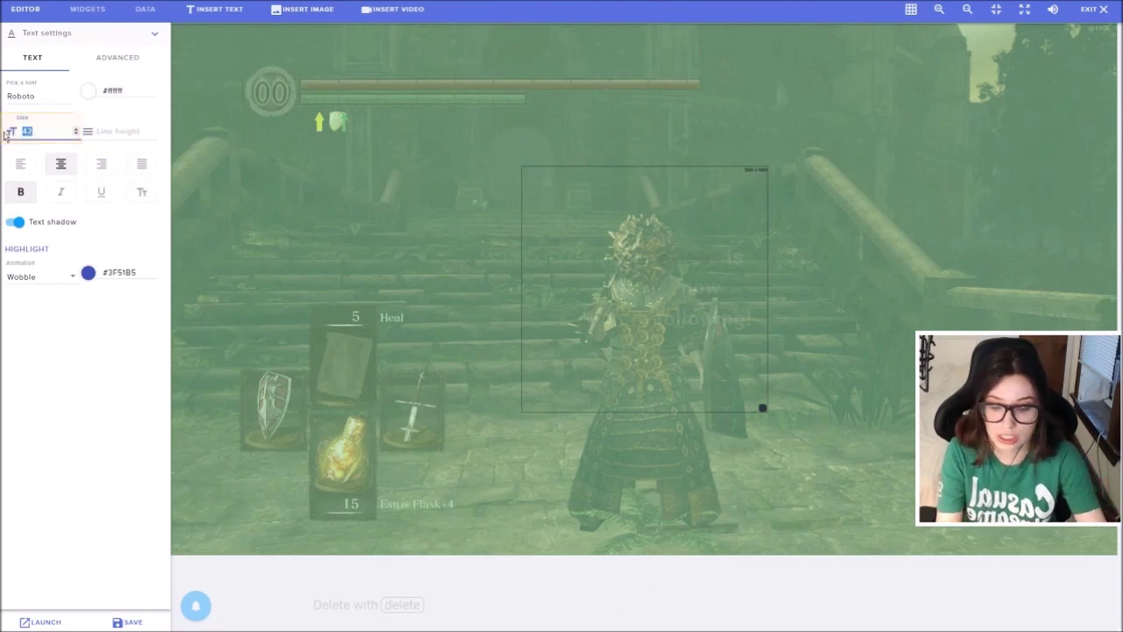
{"action": "type", "text": "30"}
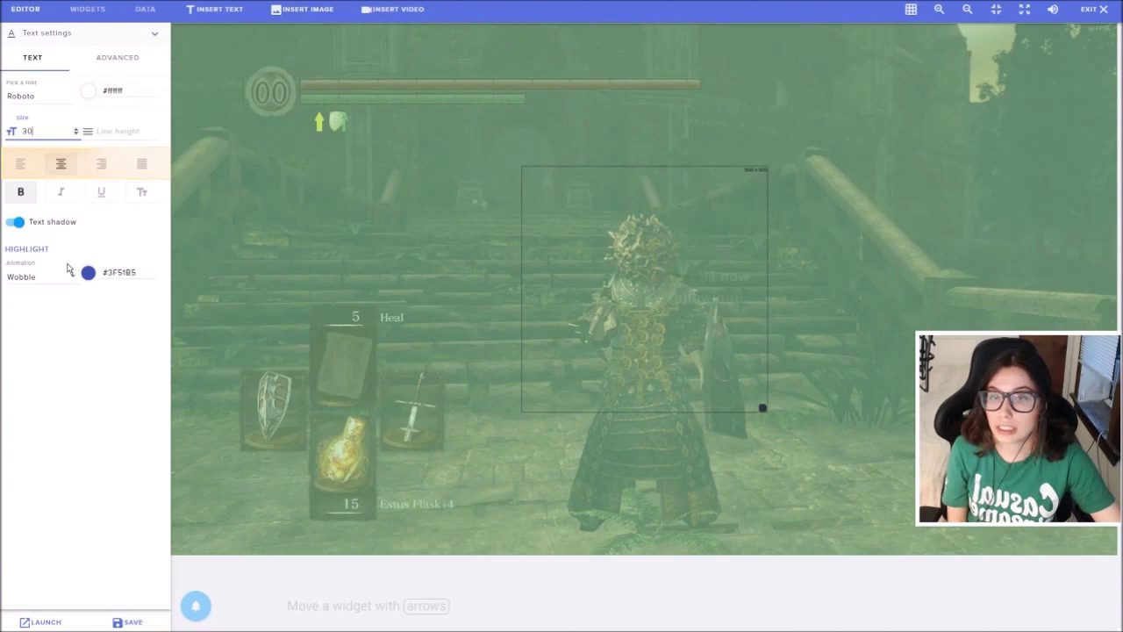
{"action": "left_click", "coordinate": [23, 193]}
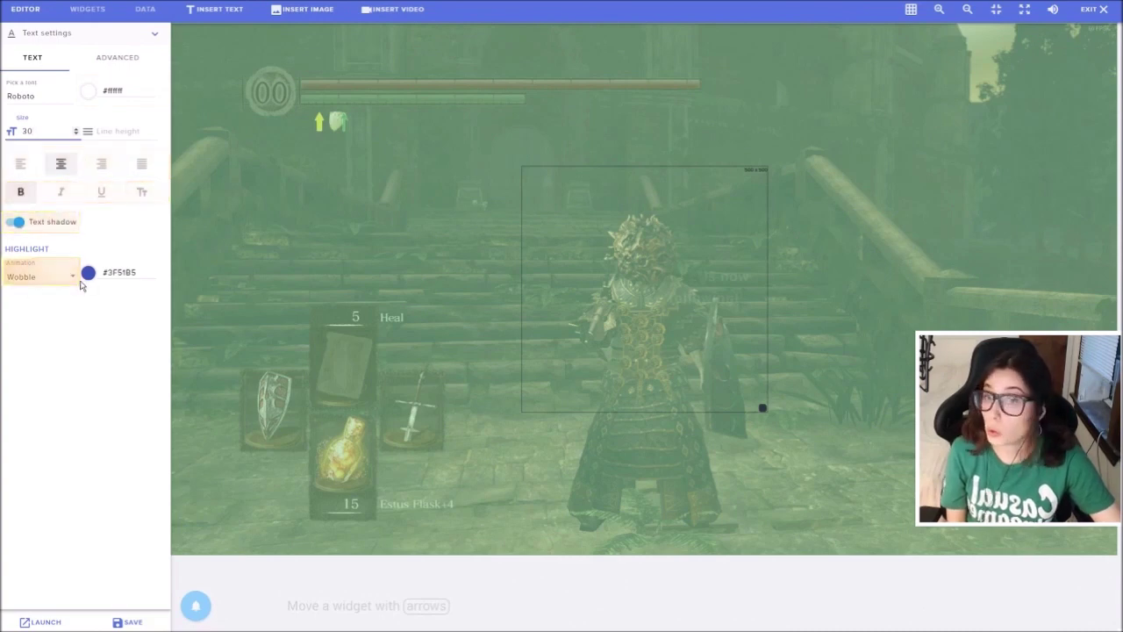
{"action": "left_click", "coordinate": [73, 280]}
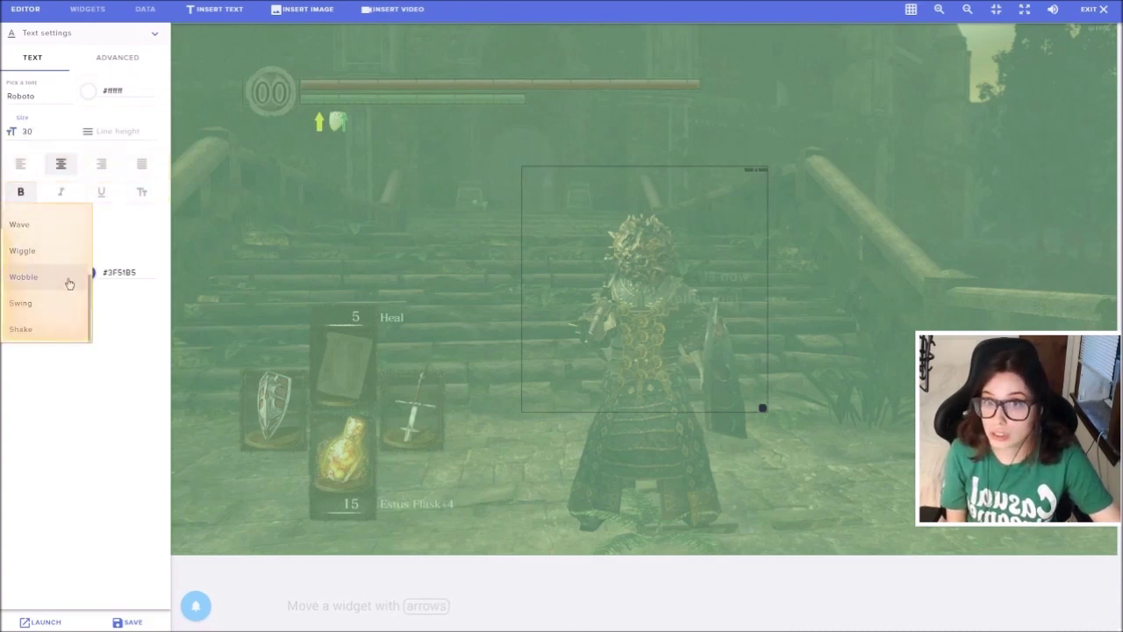
{"action": "left_click", "coordinate": [59, 305]}
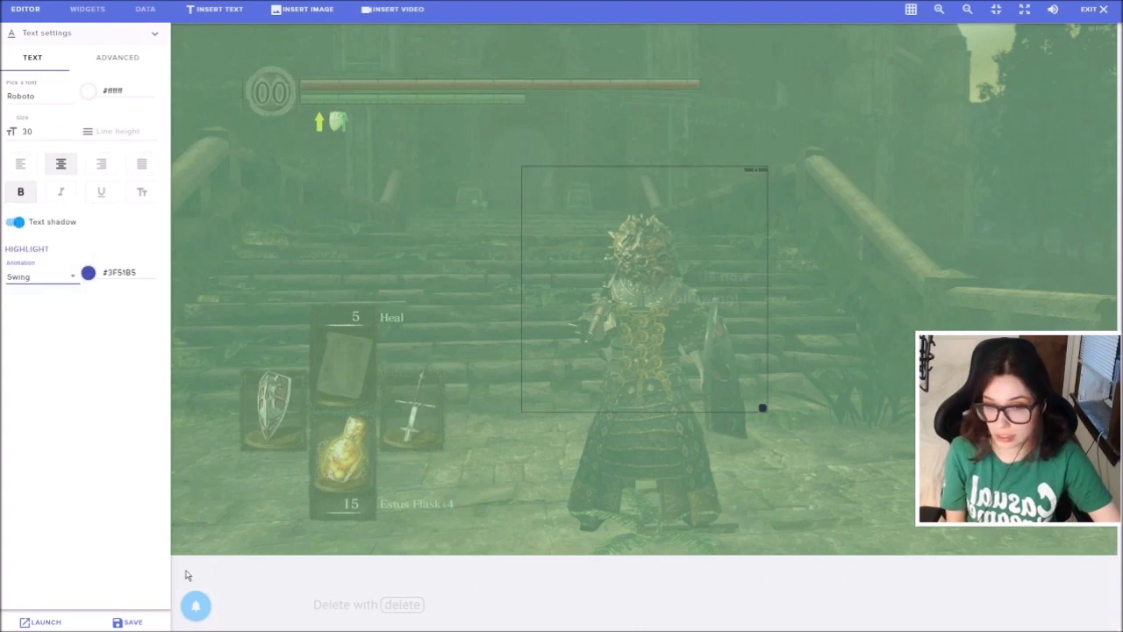
Step: Preview the follower alert with an emulated follower event, save the overlay, and return to the alert's advanced settings
{"action": "mouse_move", "coordinate": [202, 605]}
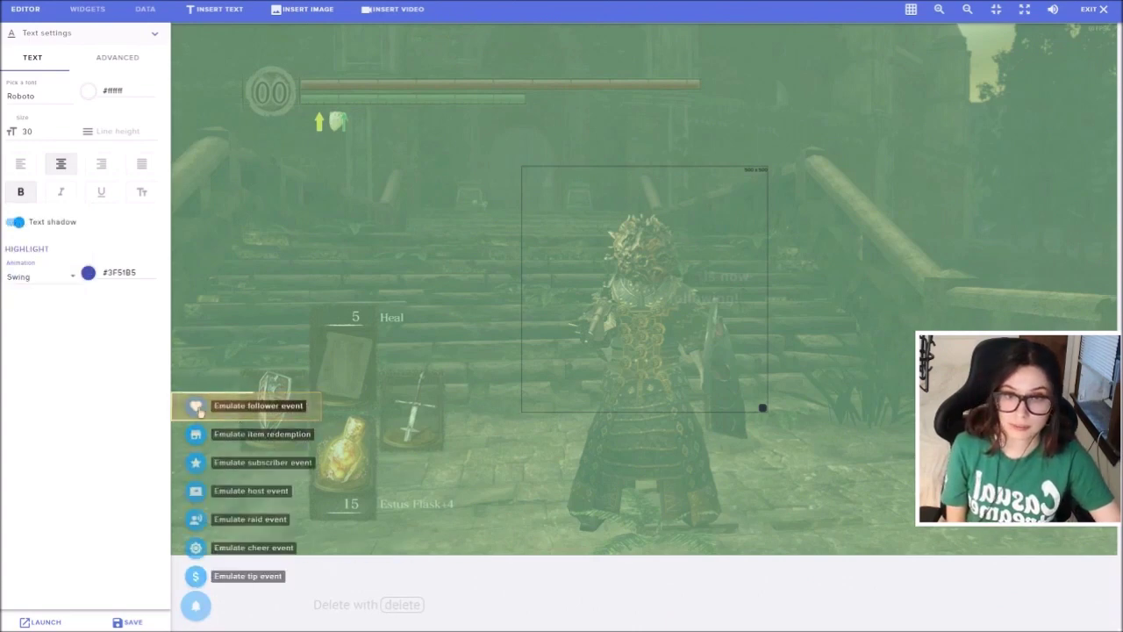
{"action": "left_click", "coordinate": [254, 406]}
{"action": "left_click_drag", "start_coordinate": [486, 420], "coordinate": [524, 518]}
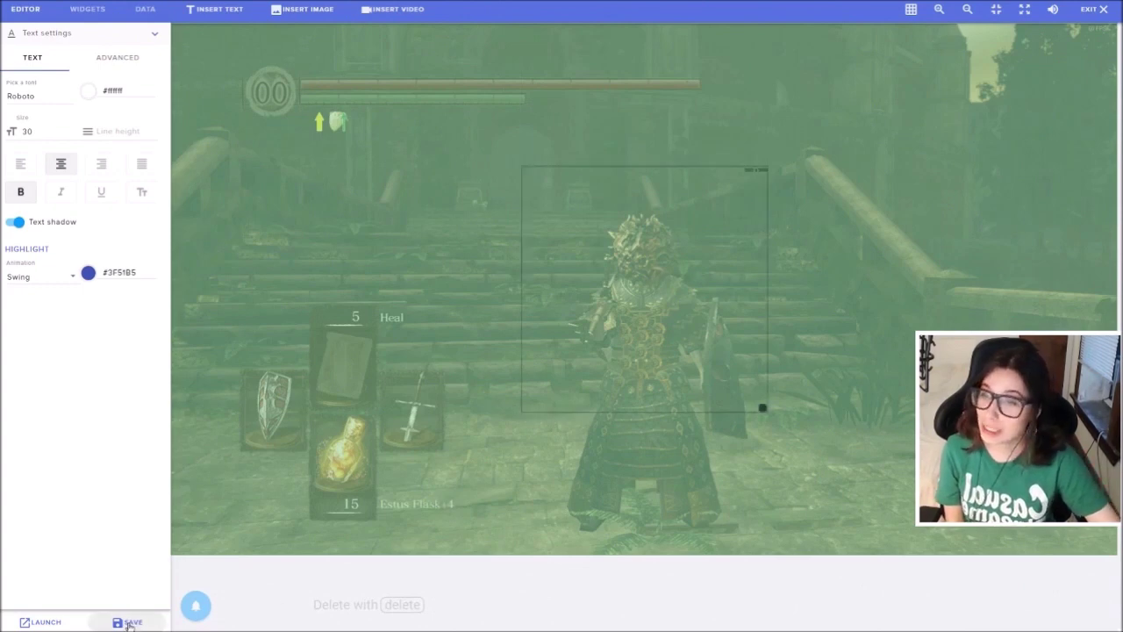
{"action": "left_click", "coordinate": [129, 622]}
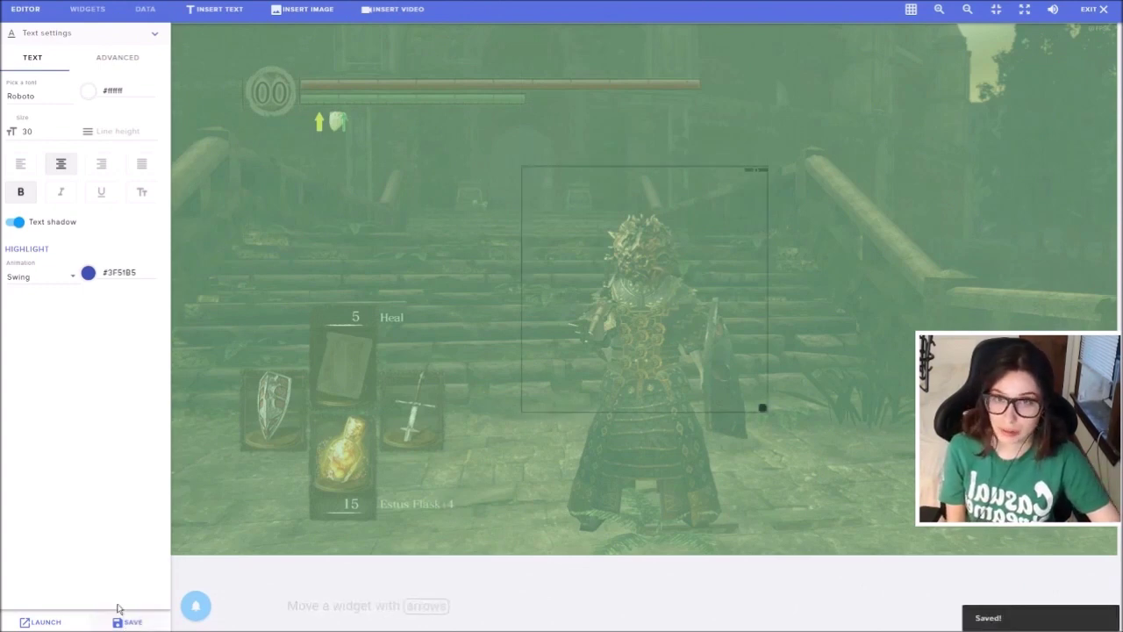
{"action": "left_click", "coordinate": [155, 36]}
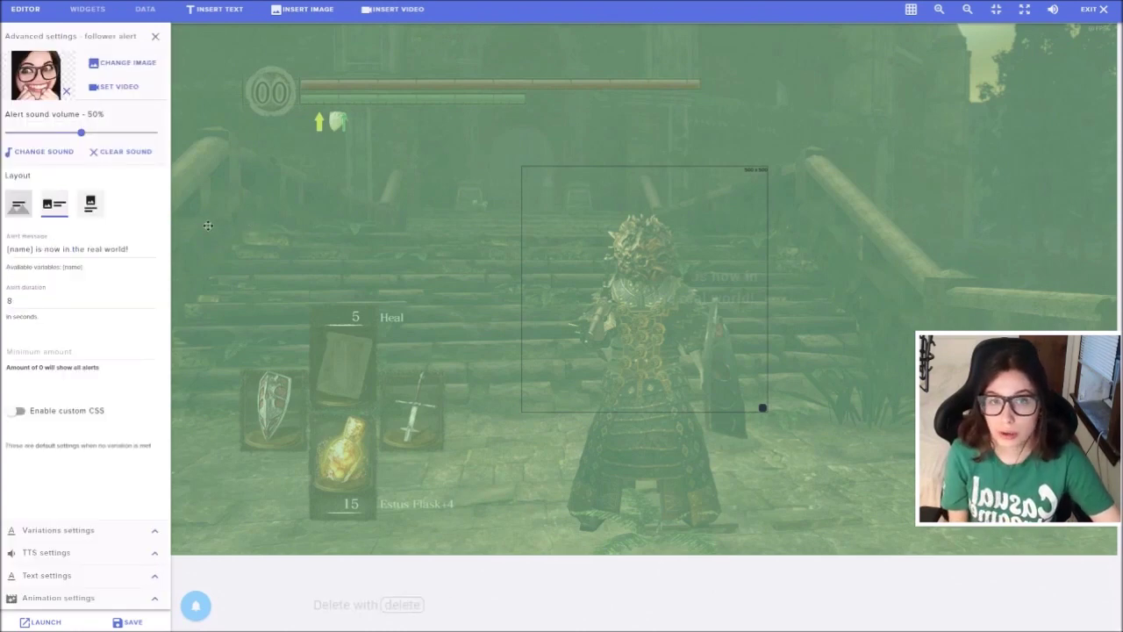
Step: Browse the available widgets and add a Latest subscriber label to the overlay
{"action": "left_click", "coordinate": [100, 9]}
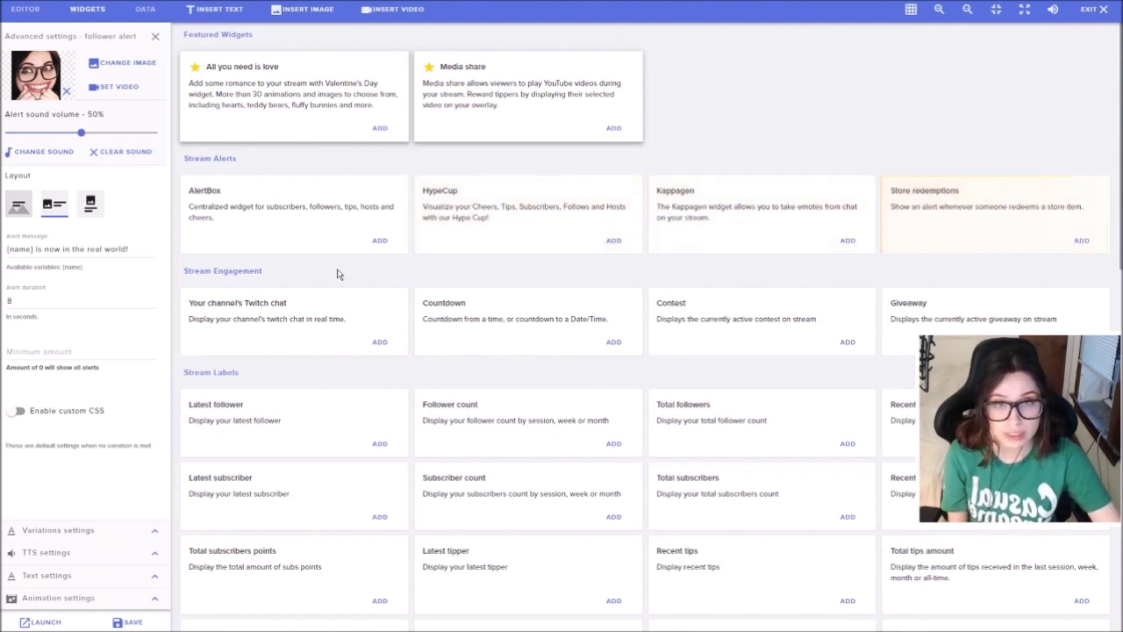
{"action": "scroll", "coordinate": [307, 277], "scroll_direction": "down", "scroll_amount": 1}
{"action": "scroll", "coordinate": [286, 281], "scroll_direction": "down", "scroll_amount": 1}
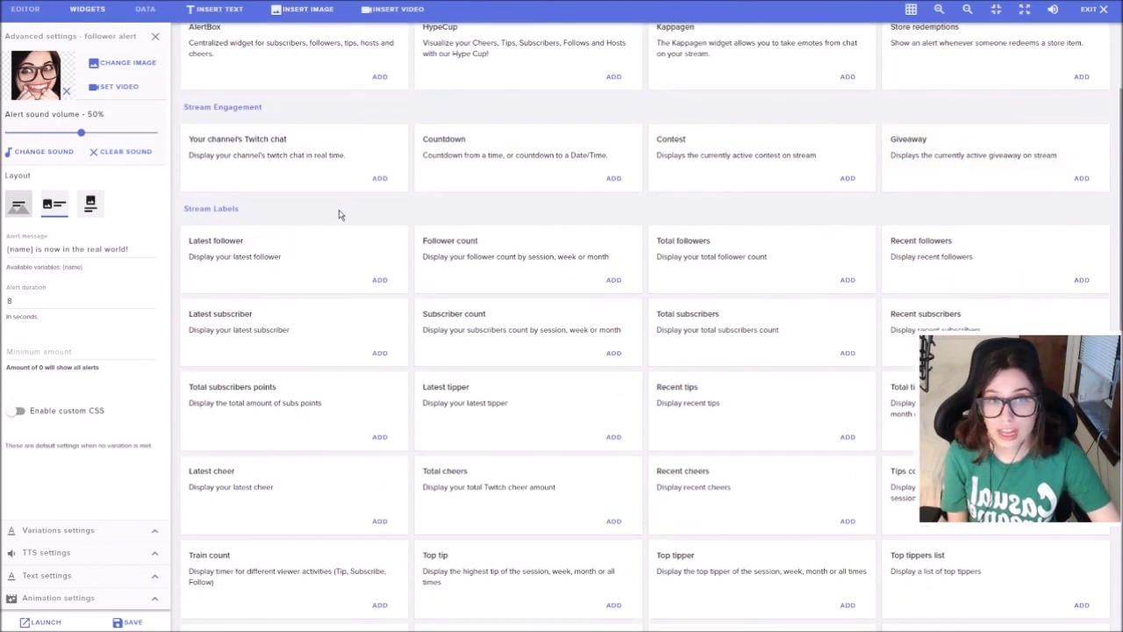
{"action": "scroll", "coordinate": [570, 223], "scroll_direction": "down", "scroll_amount": 5}
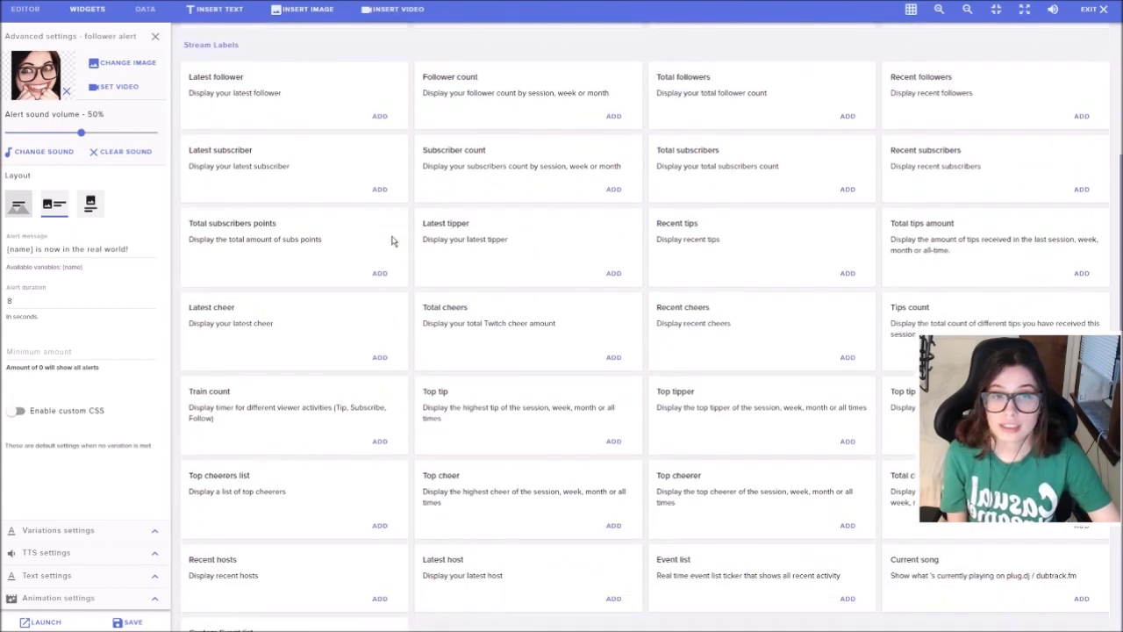
{"action": "scroll", "coordinate": [392, 242], "scroll_direction": "down", "scroll_amount": 2}
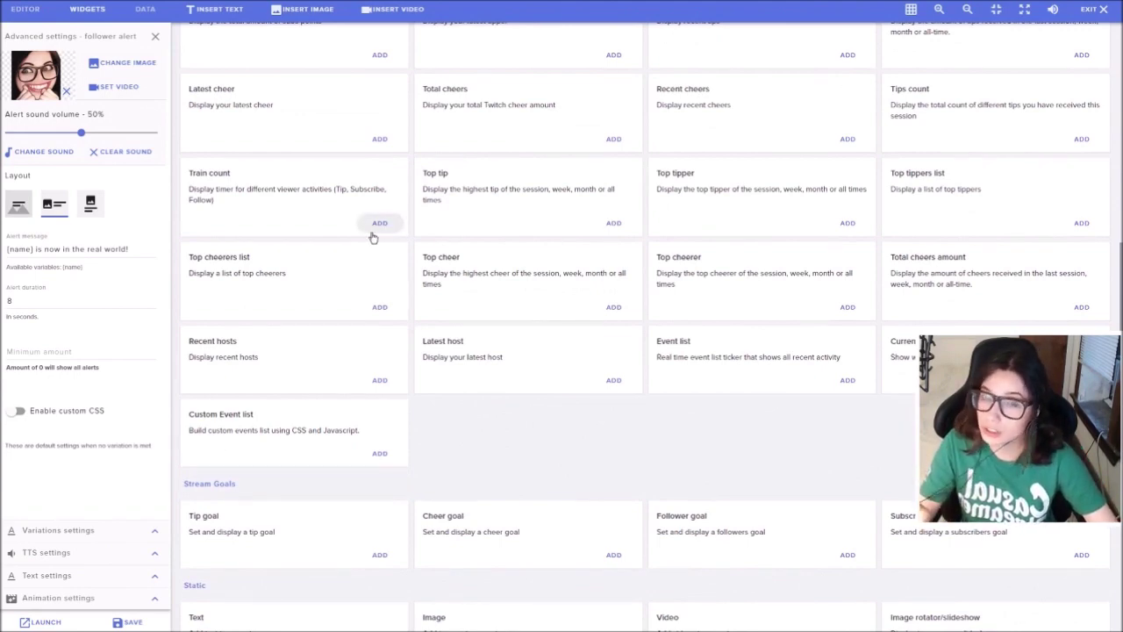
{"action": "scroll", "coordinate": [375, 237], "scroll_direction": "down", "scroll_amount": 4}
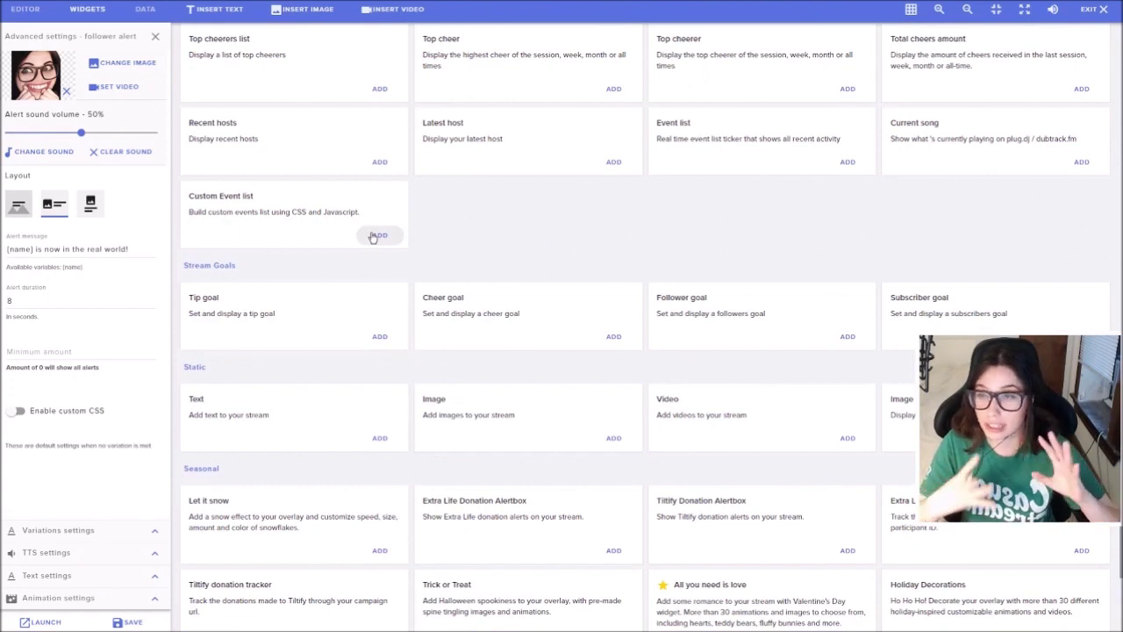
{"action": "scroll", "coordinate": [381, 286], "scroll_direction": "up", "scroll_amount": 8}
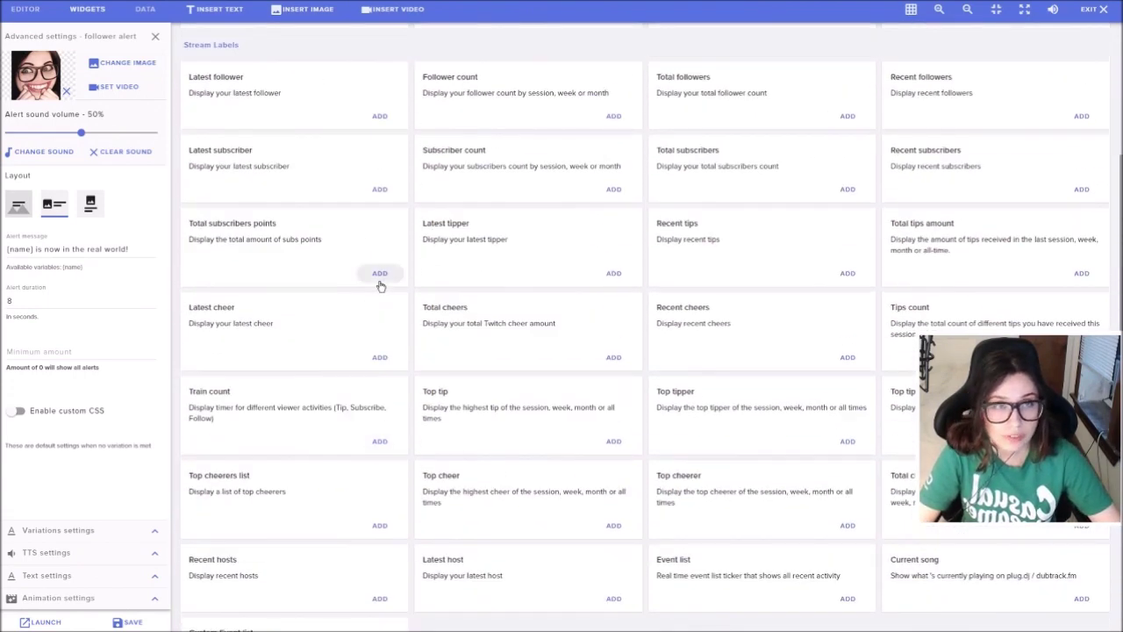
{"action": "left_click", "coordinate": [379, 190]}
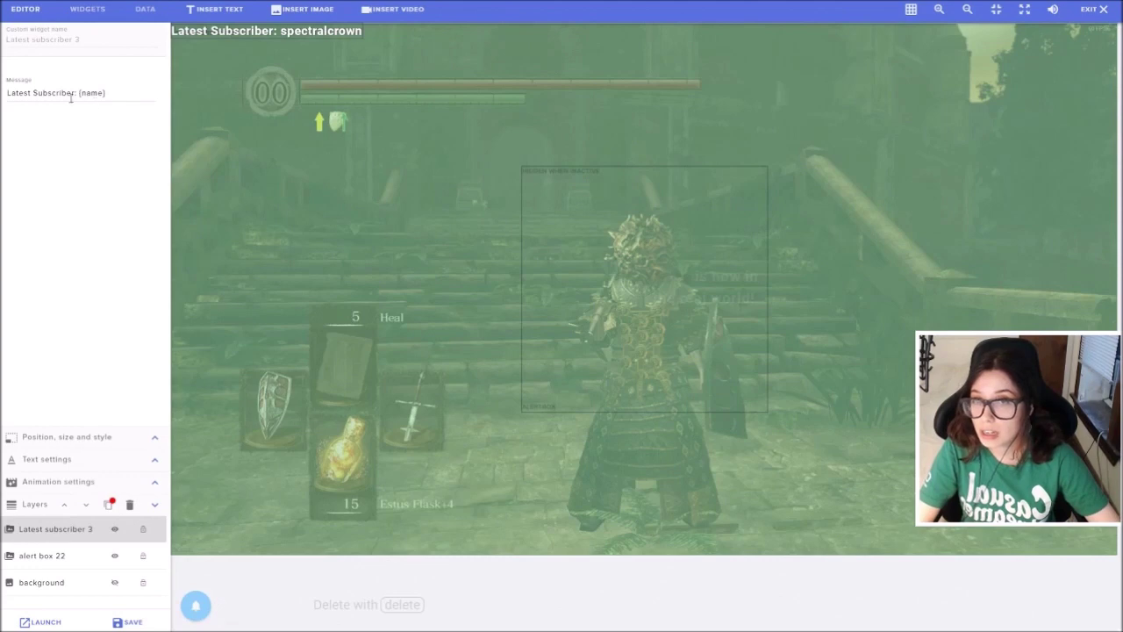
Step: Set the latest subscriber label's message to "last sub: {name}"
{"action": "left_click_drag", "start_coordinate": [79, 93], "coordinate": [4, 94]}
{"action": "type", "text": "last "}
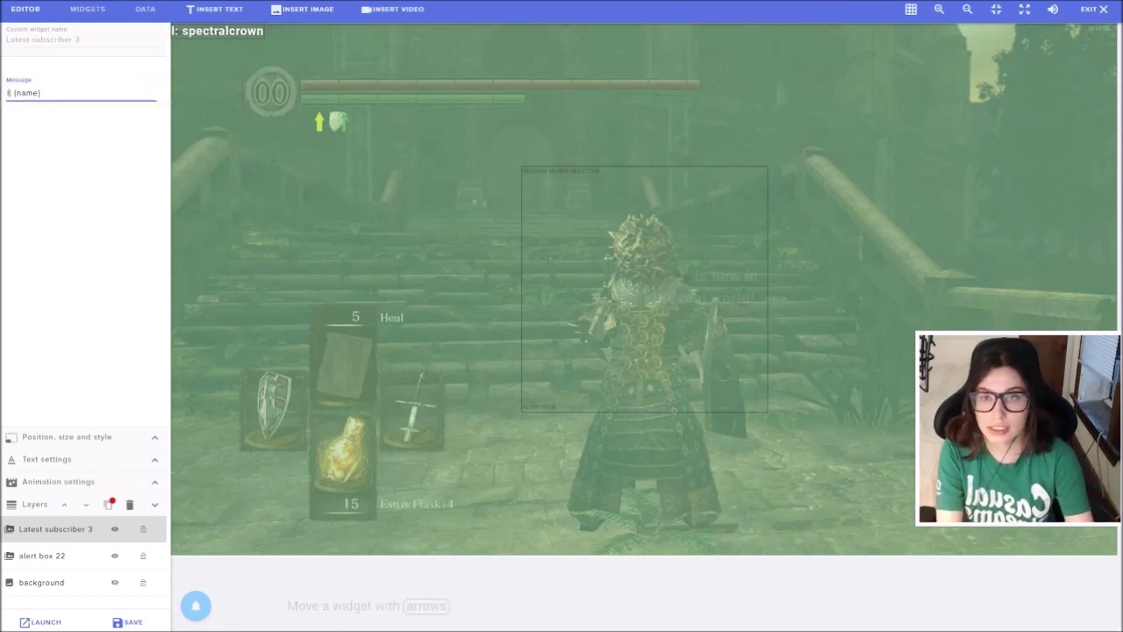
{"action": "type", "text": "sub"}
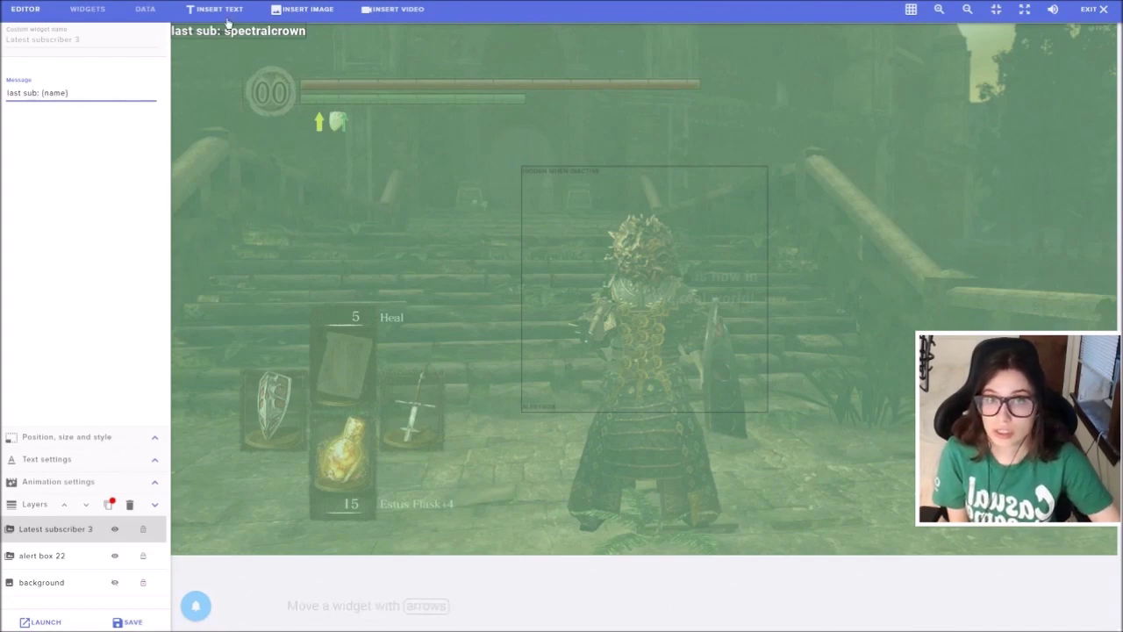
Step: Move the latest subscriber label into the overlay's lower-left corner, turning snapping off to fine-tune its position
{"action": "left_click_drag", "start_coordinate": [227, 31], "coordinate": [247, 543]}
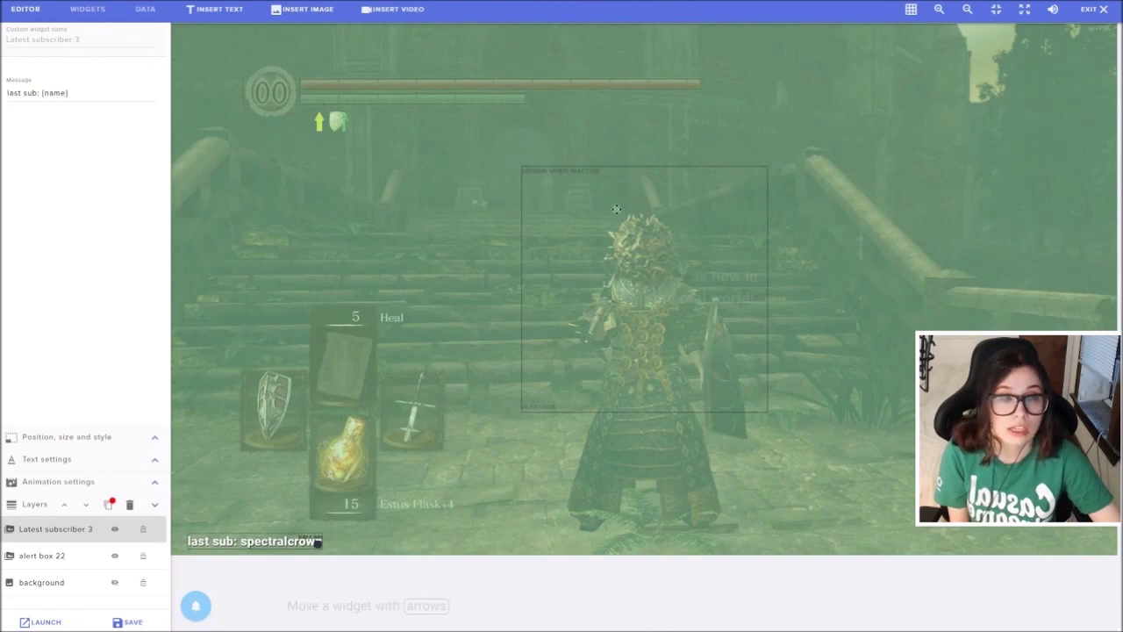
{"action": "left_click", "coordinate": [911, 9]}
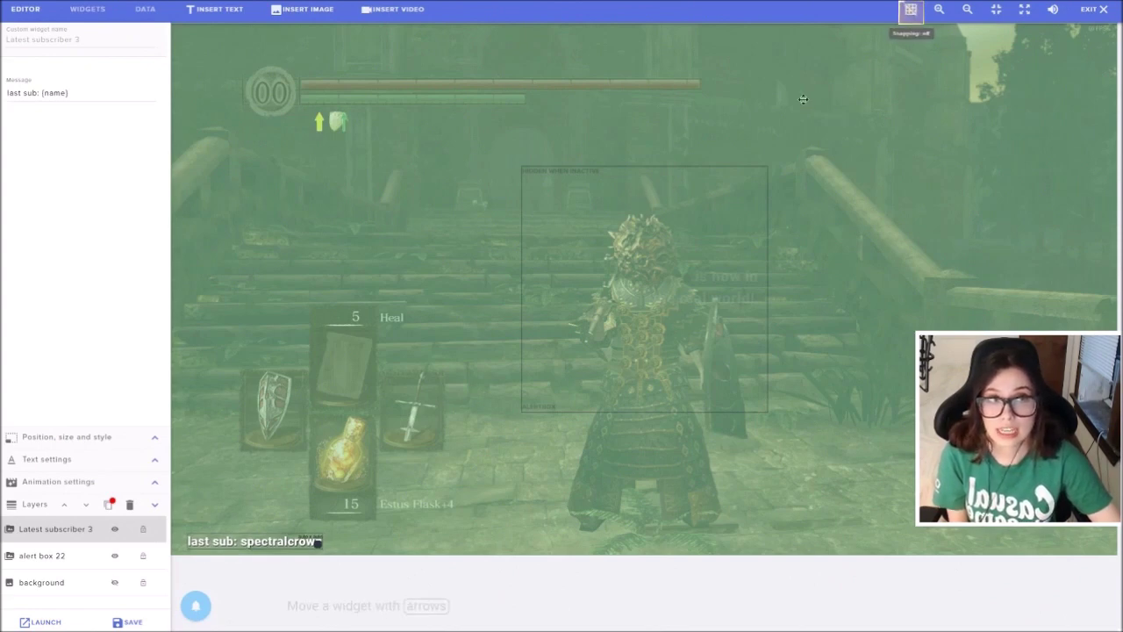
{"action": "left_click_drag", "start_coordinate": [259, 539], "coordinate": [251, 543]}
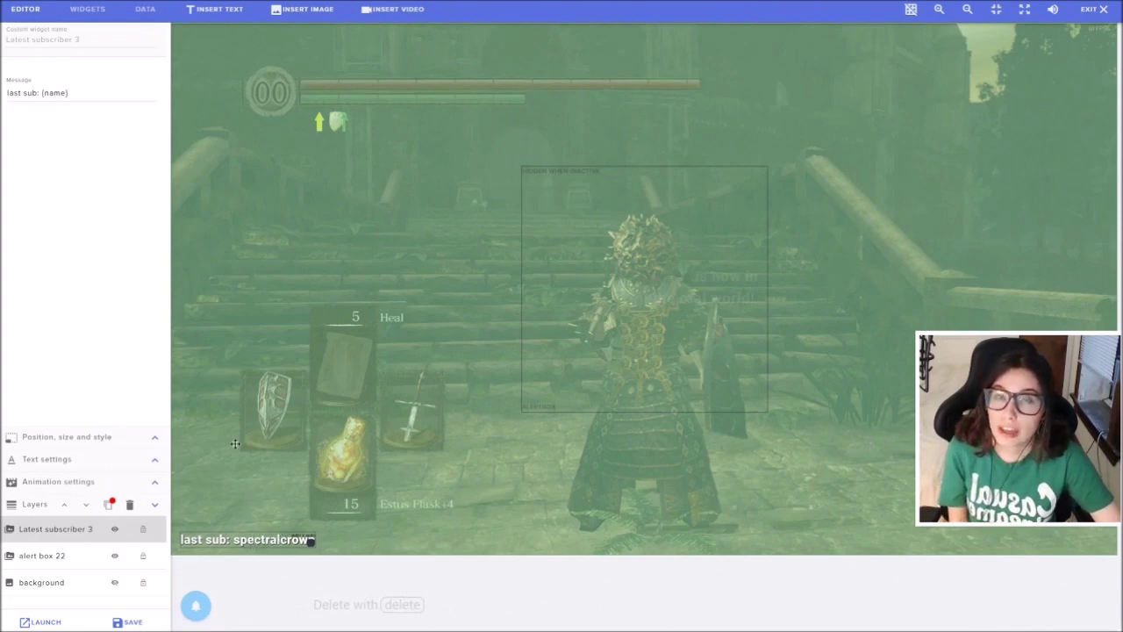
Step: Add a Tip goal widget from Stream Goals and place it over the game's health bar in the overlay's upper-left area
{"action": "left_click", "coordinate": [85, 10]}
{"action": "scroll", "coordinate": [275, 275], "scroll_direction": "down", "scroll_amount": 2}
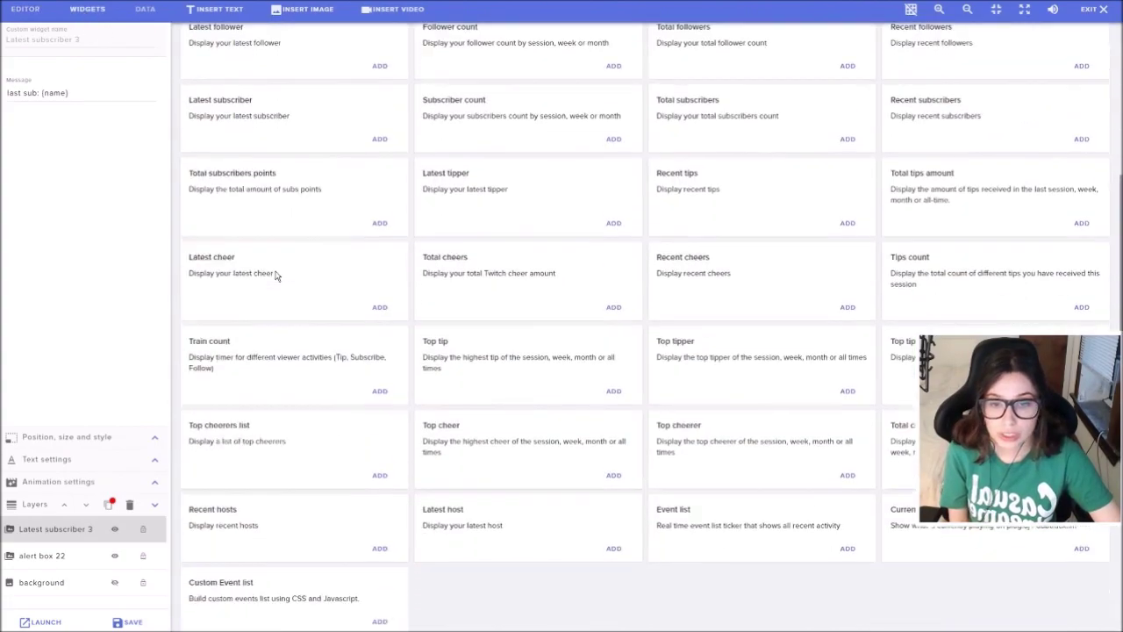
{"action": "scroll", "coordinate": [412, 320], "scroll_direction": "down", "scroll_amount": 2}
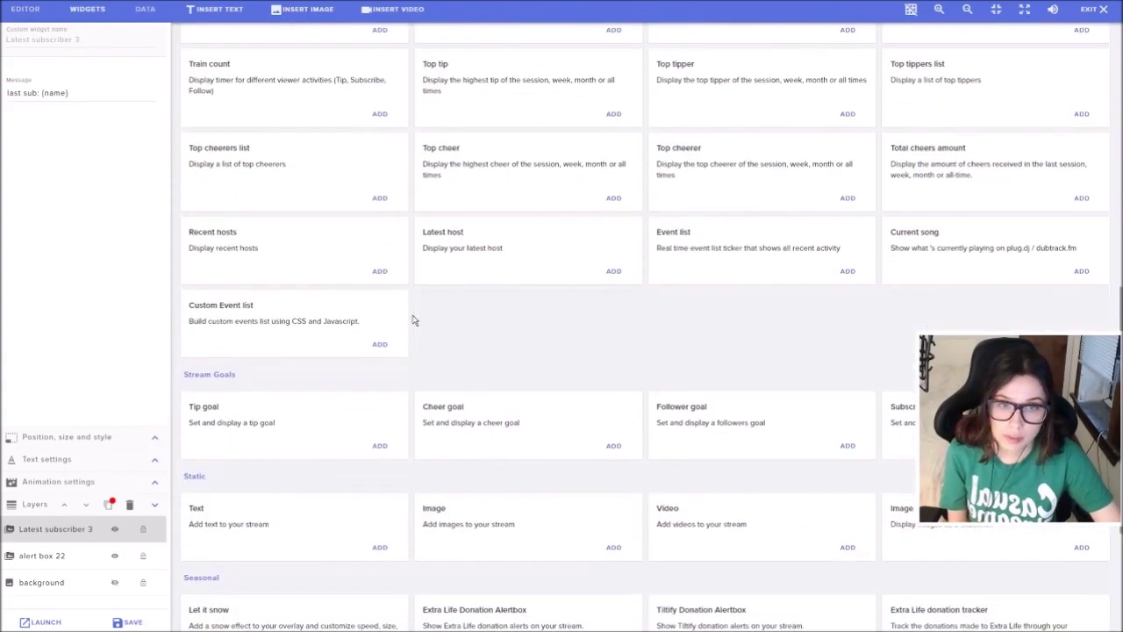
{"action": "scroll", "coordinate": [436, 340], "scroll_direction": "down", "scroll_amount": 2}
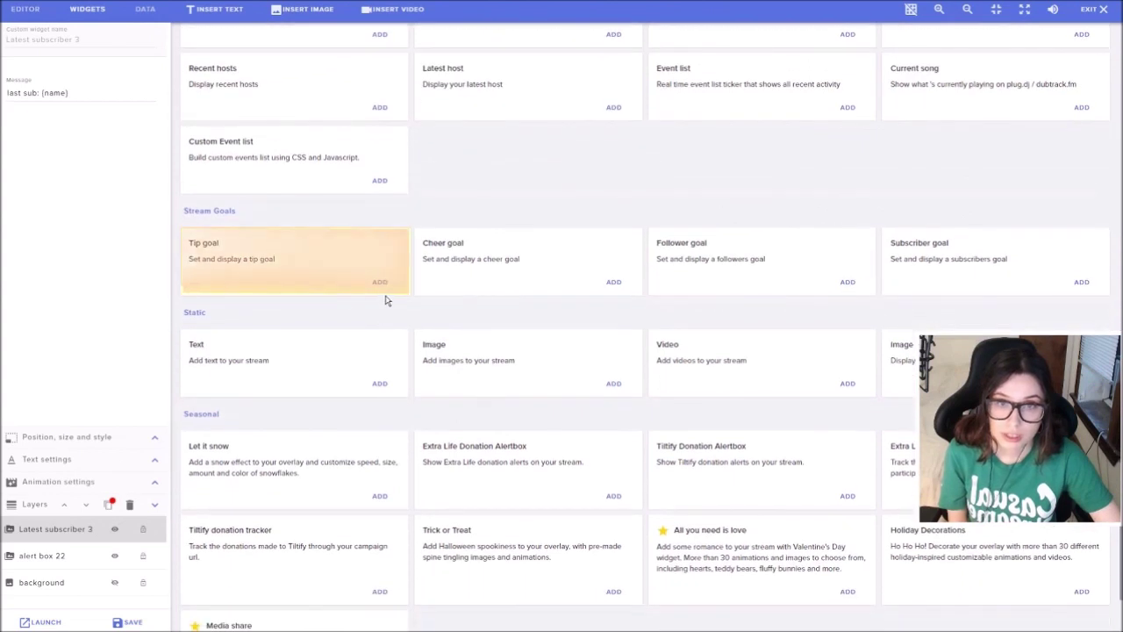
{"action": "left_click", "coordinate": [379, 291]}
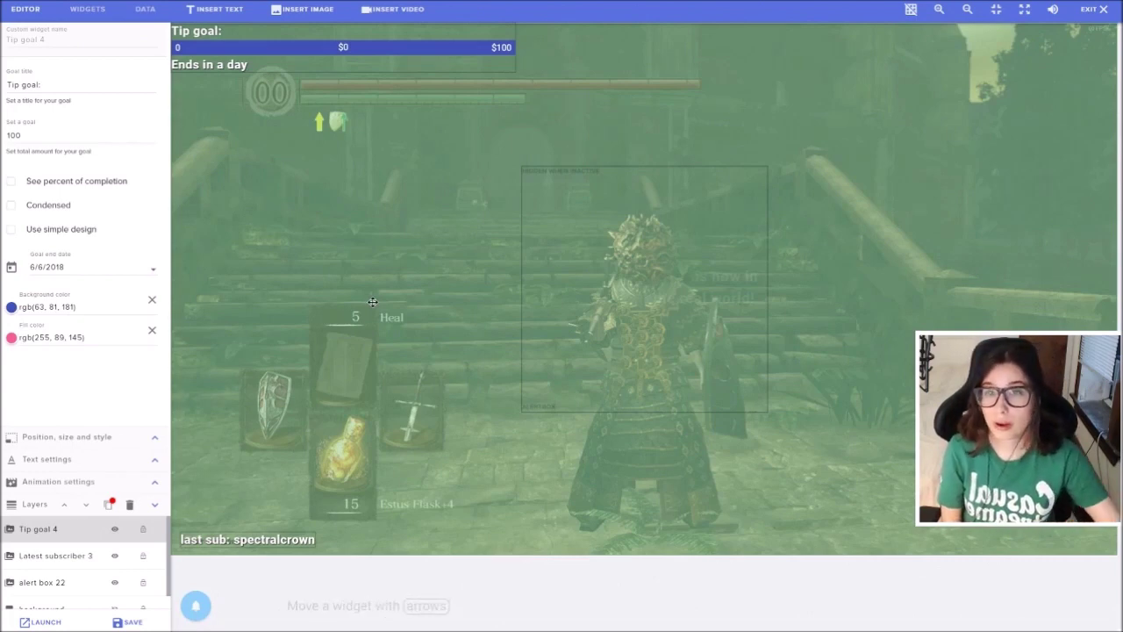
{"action": "left_click_drag", "start_coordinate": [299, 60], "coordinate": [335, 97]}
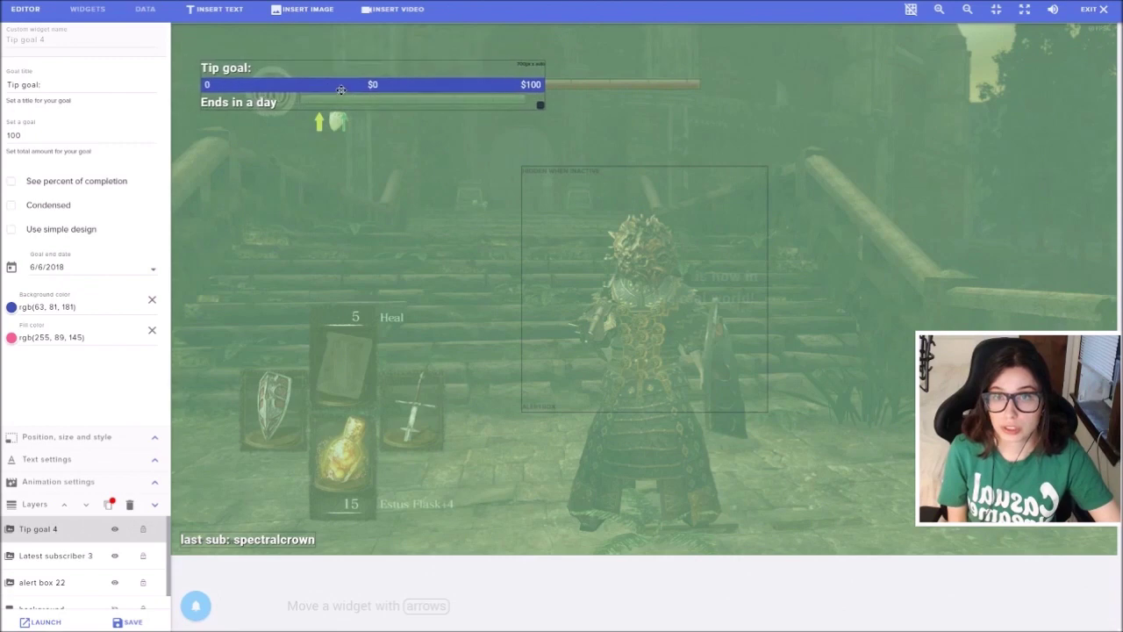
Step: Title the tip goal "GOAL: NEW SSD DRIVE" and set its goal amount to 150
{"action": "left_click", "coordinate": [66, 43]}
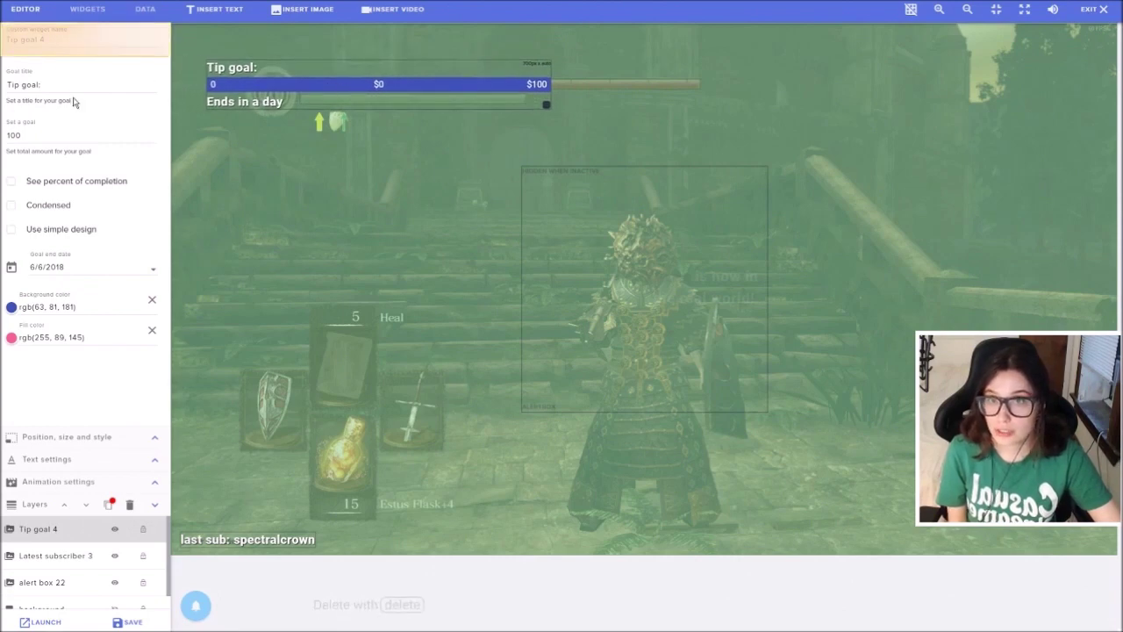
{"action": "left_click_drag", "start_coordinate": [66, 85], "coordinate": [8, 102]}
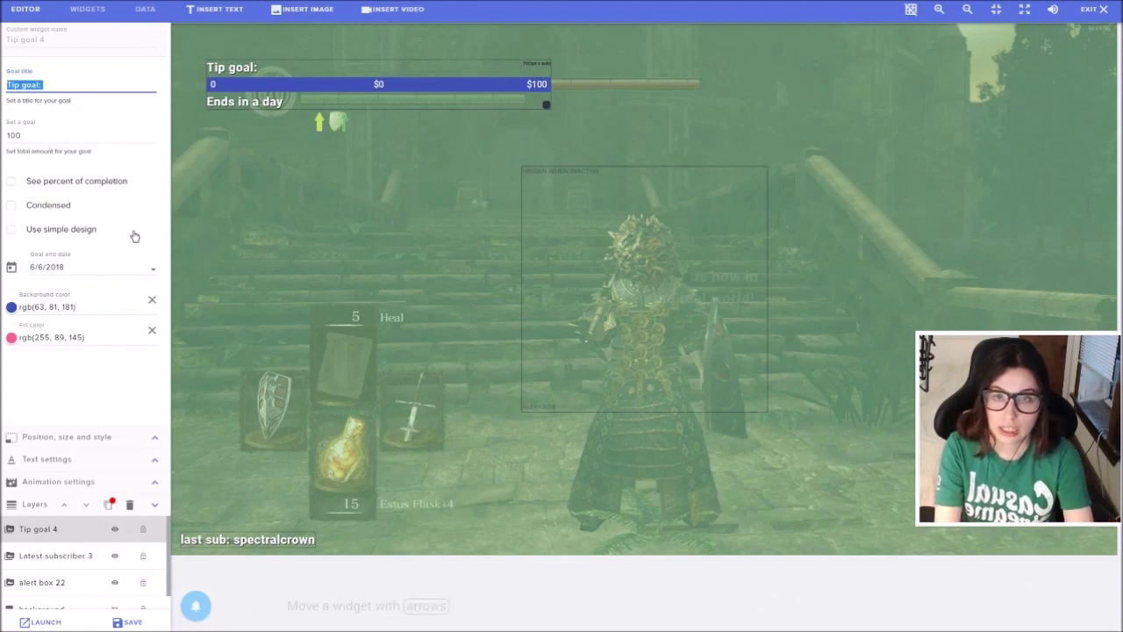
{"action": "type", "text": "GOAL: NEW SSD DRIVE"}
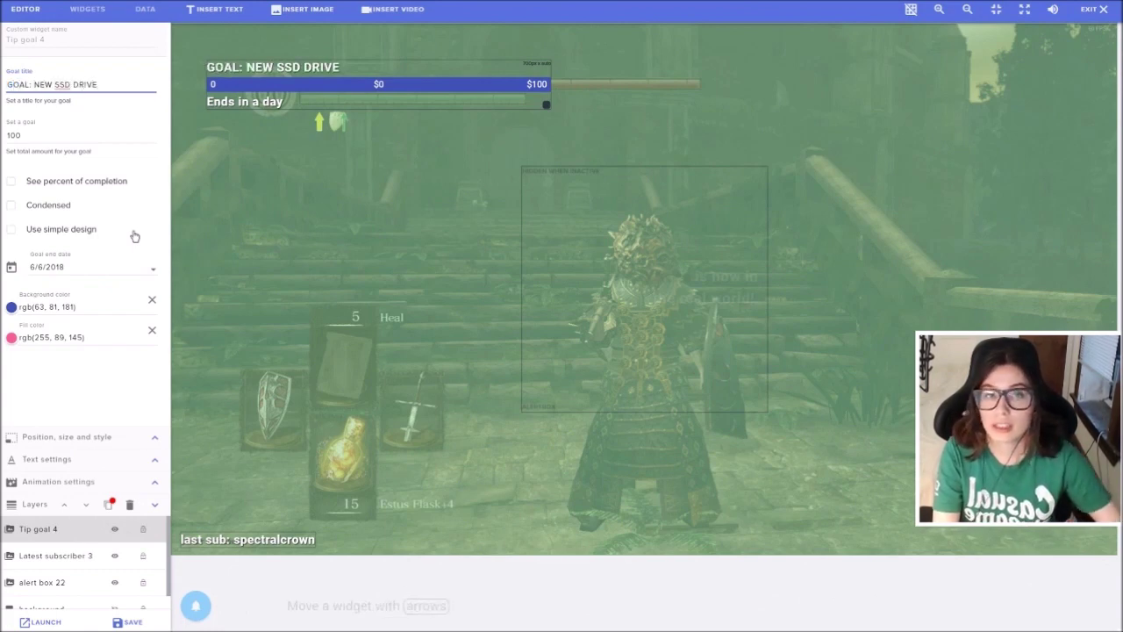
{"action": "double_click", "coordinate": [32, 138]}
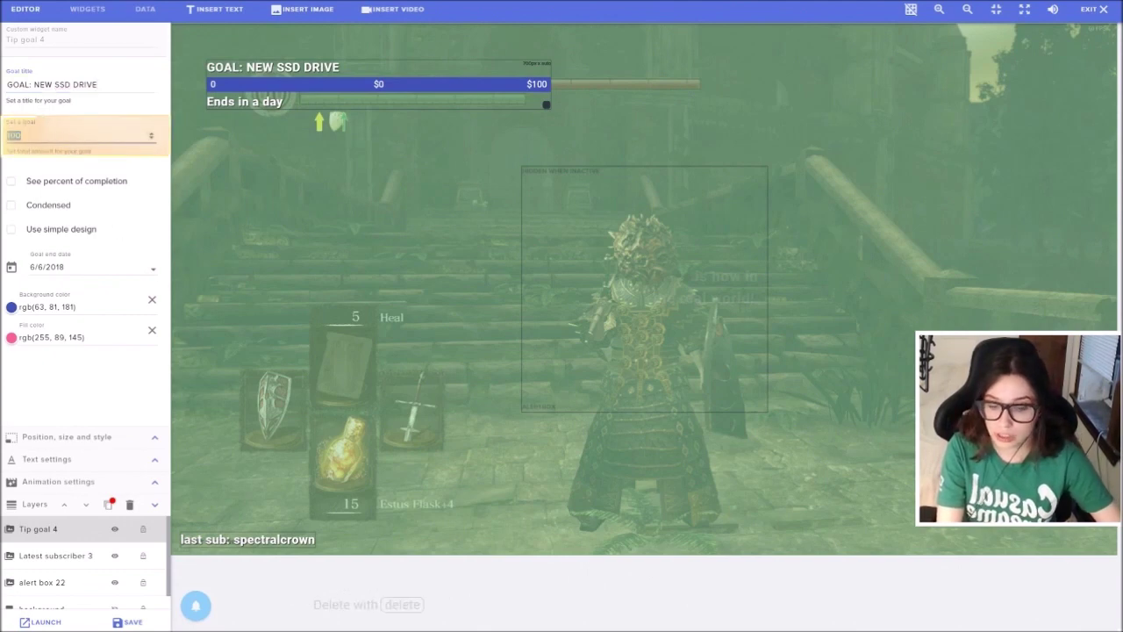
{"action": "type", "text": "1"}
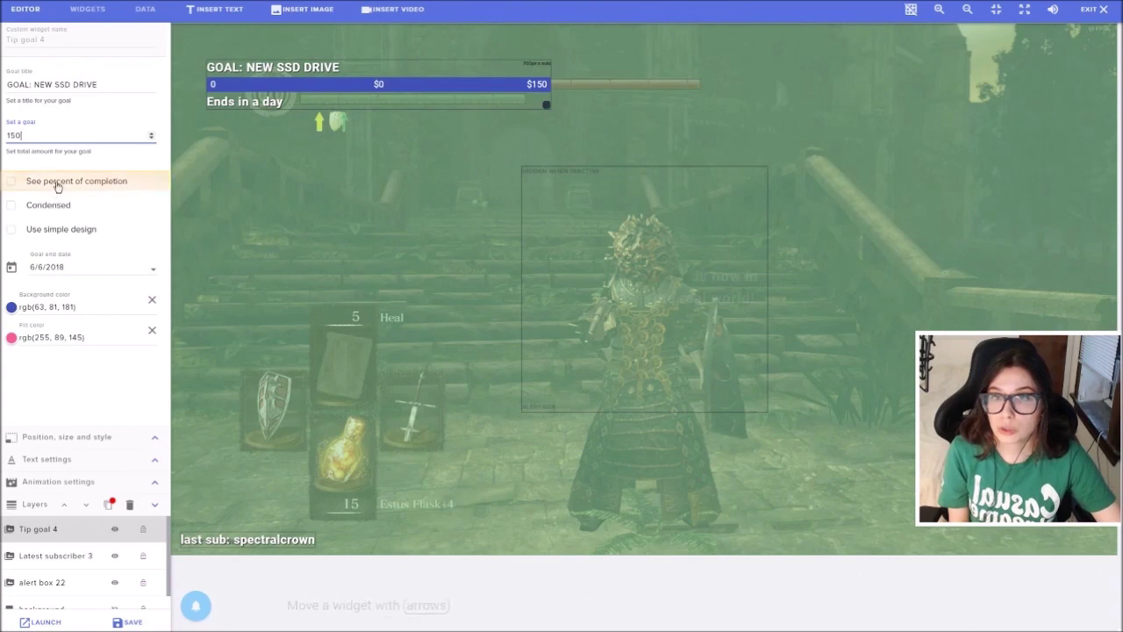
Step: Try the tip goal's percent of completion and condensed options, and switch the goal to the simple design
{"action": "left_click", "coordinate": [57, 185]}
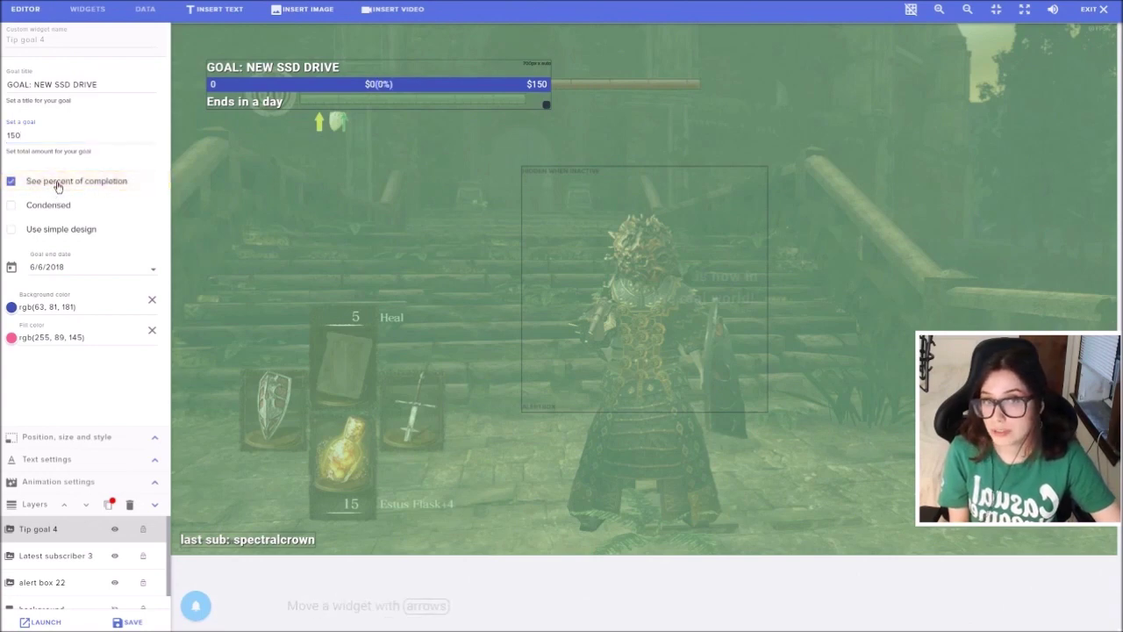
{"action": "left_click", "coordinate": [58, 207]}
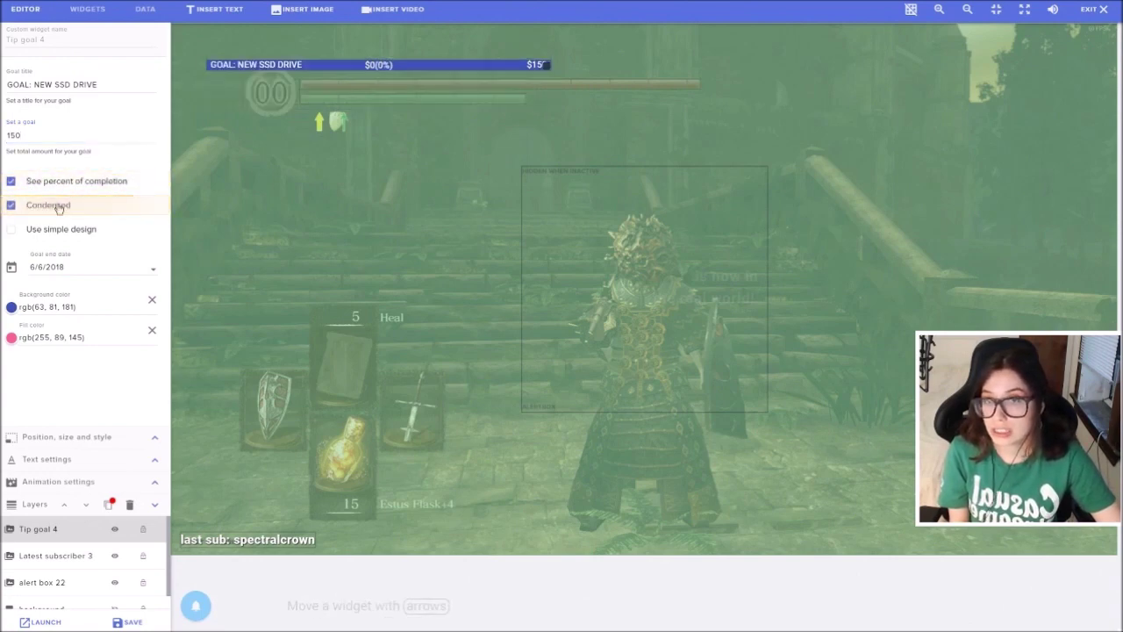
{"action": "left_click", "coordinate": [58, 206]}
{"action": "left_click", "coordinate": [50, 230]}
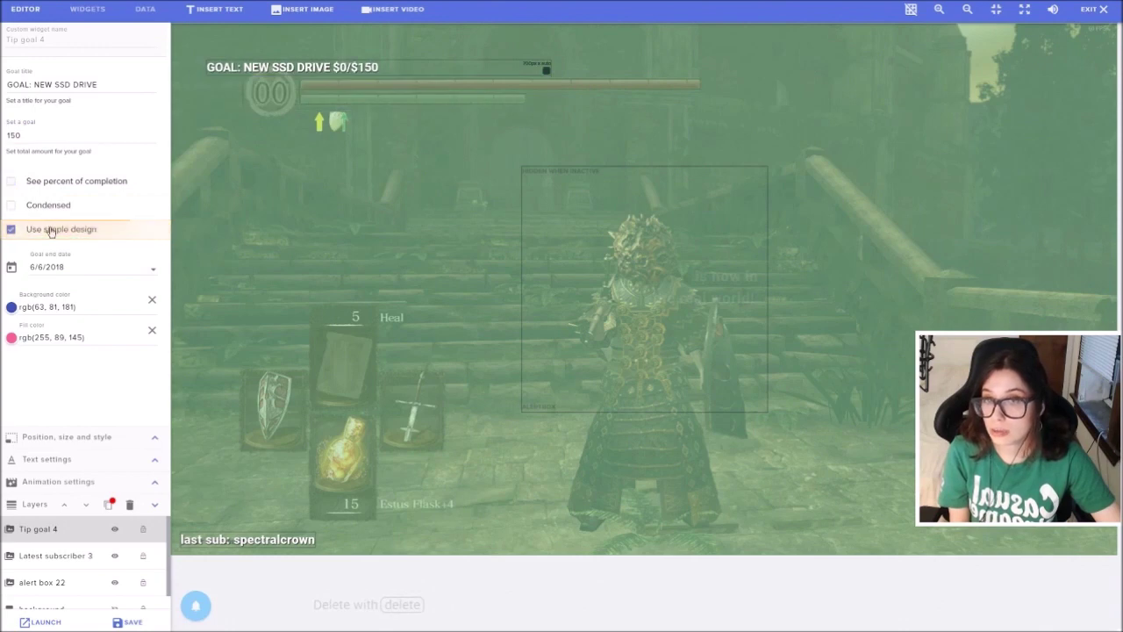
Step: Turn off the tip goal's simple design and set its goal end date to 6/20/2018
{"action": "left_click", "coordinate": [50, 230]}
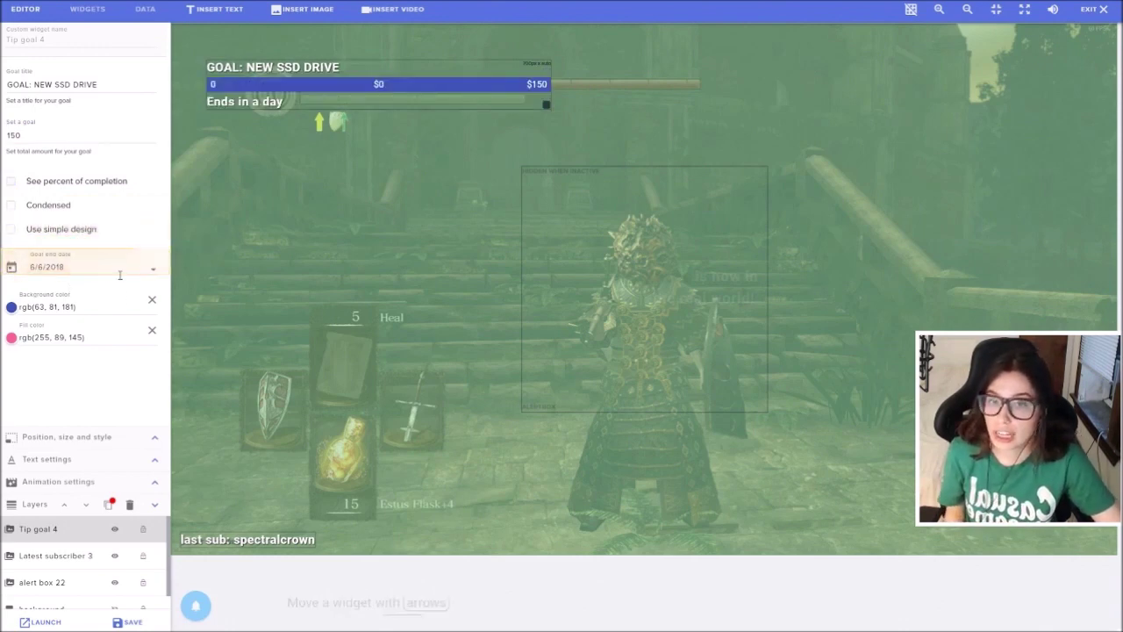
{"action": "left_click", "coordinate": [147, 270]}
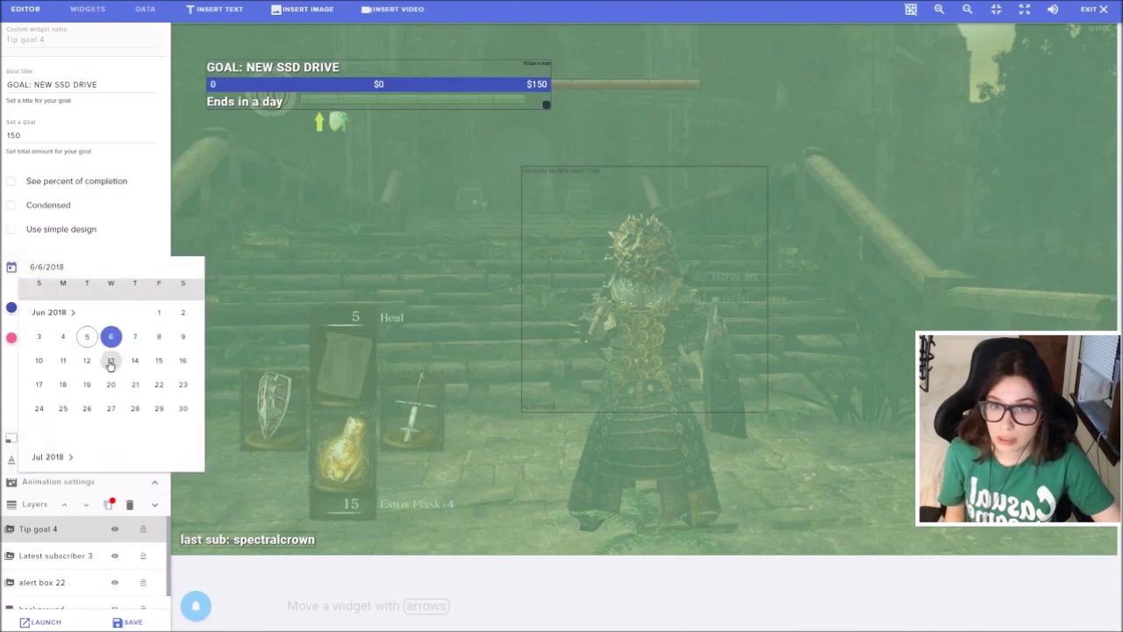
{"action": "left_click", "coordinate": [111, 385]}
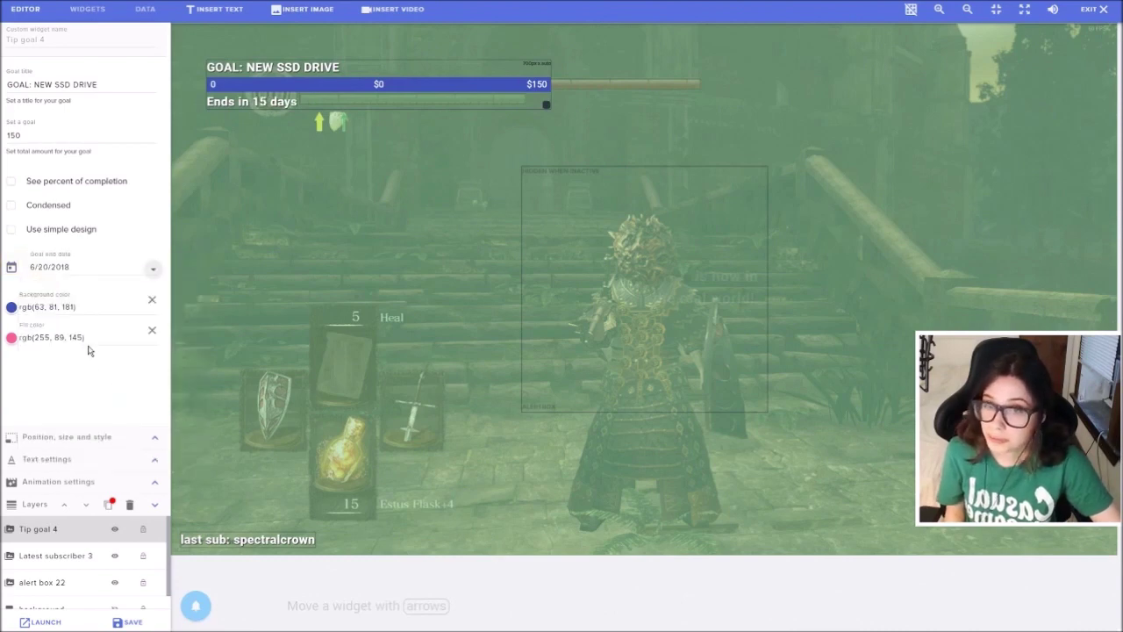
Step: Change the tip goal's background color to the muted grey-purple rgb(83, 86, 101)
{"action": "left_click", "coordinate": [40, 307]}
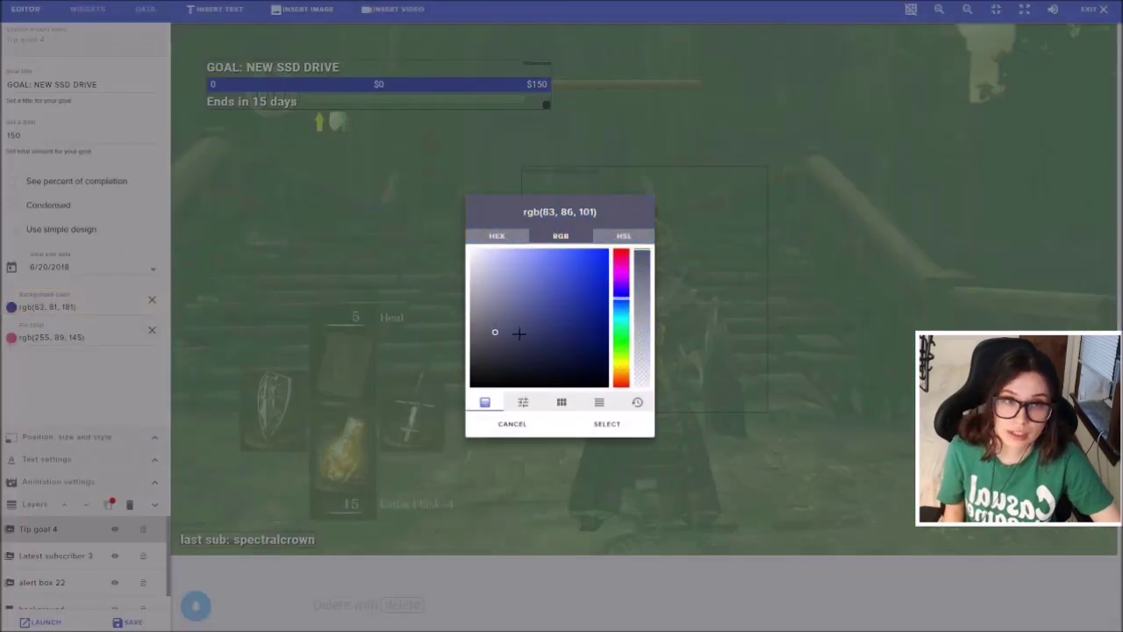
{"action": "left_click", "coordinate": [615, 425]}
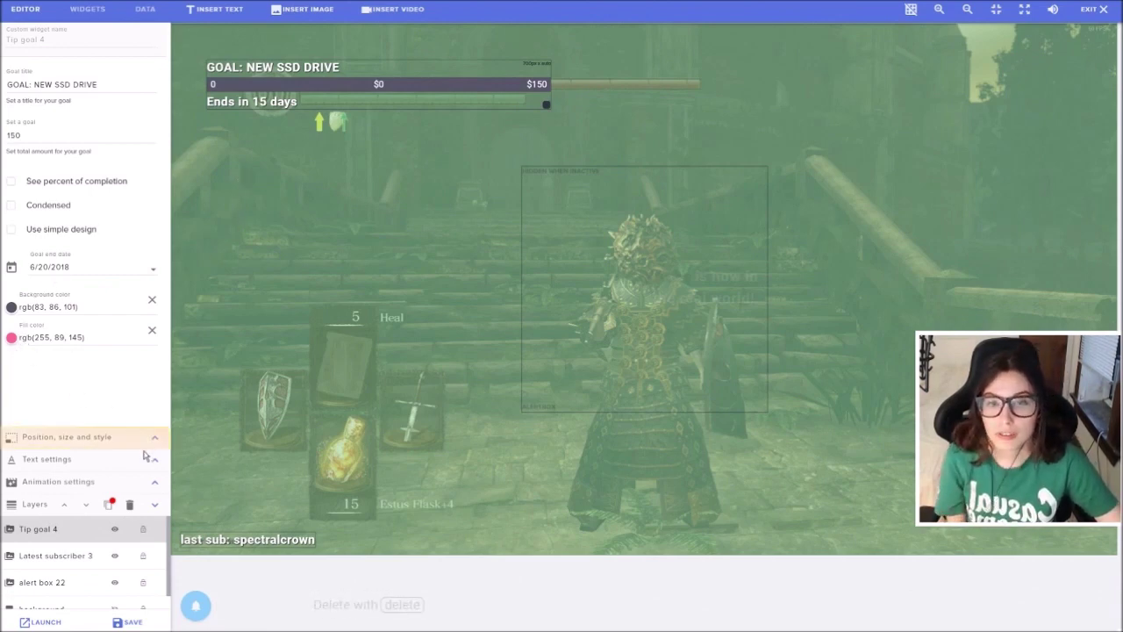
Step: Set the tip goal's width to 500 px and move the widget into the overlay's upper-right corner
{"action": "left_click", "coordinate": [154, 442]}
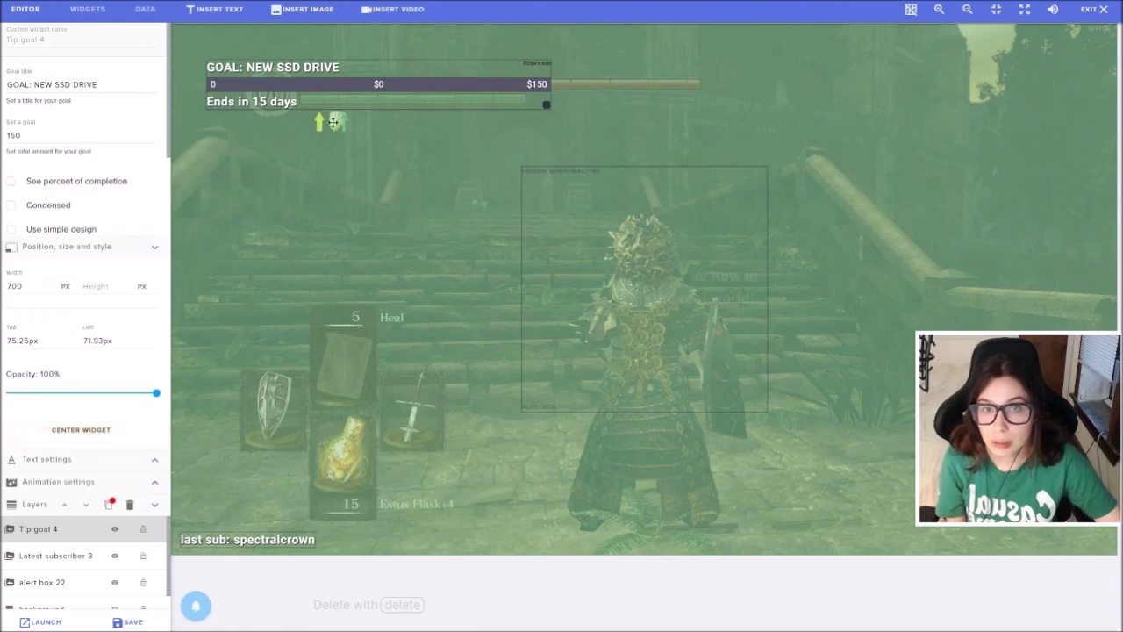
{"action": "left_click", "coordinate": [19, 292]}
{"action": "double_click", "coordinate": [19, 292]}
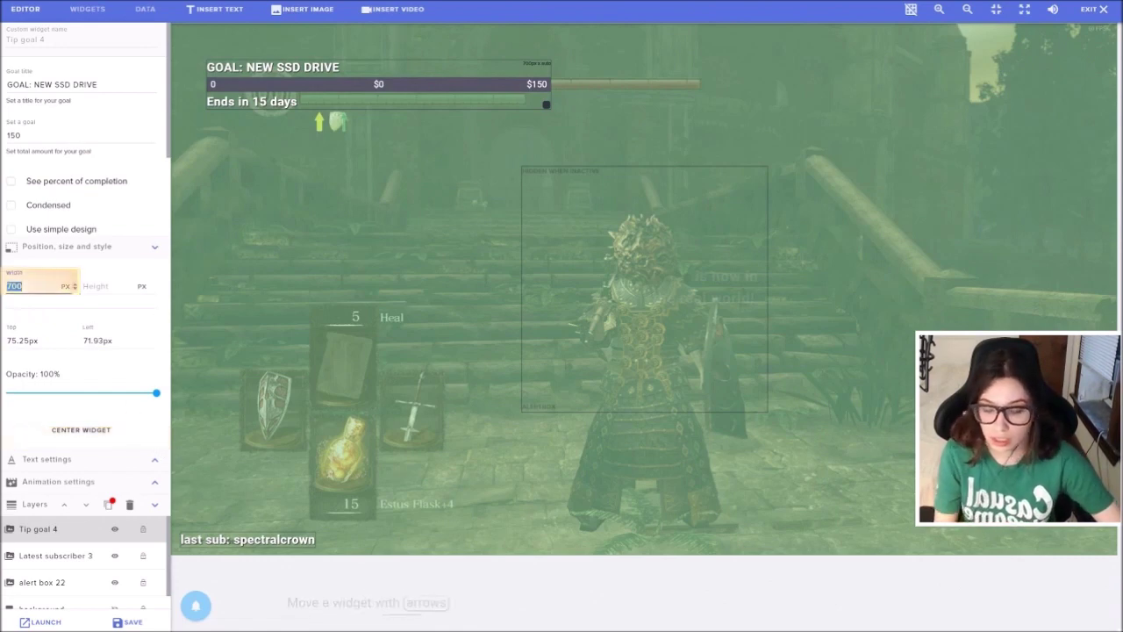
{"action": "type", "text": "500"}
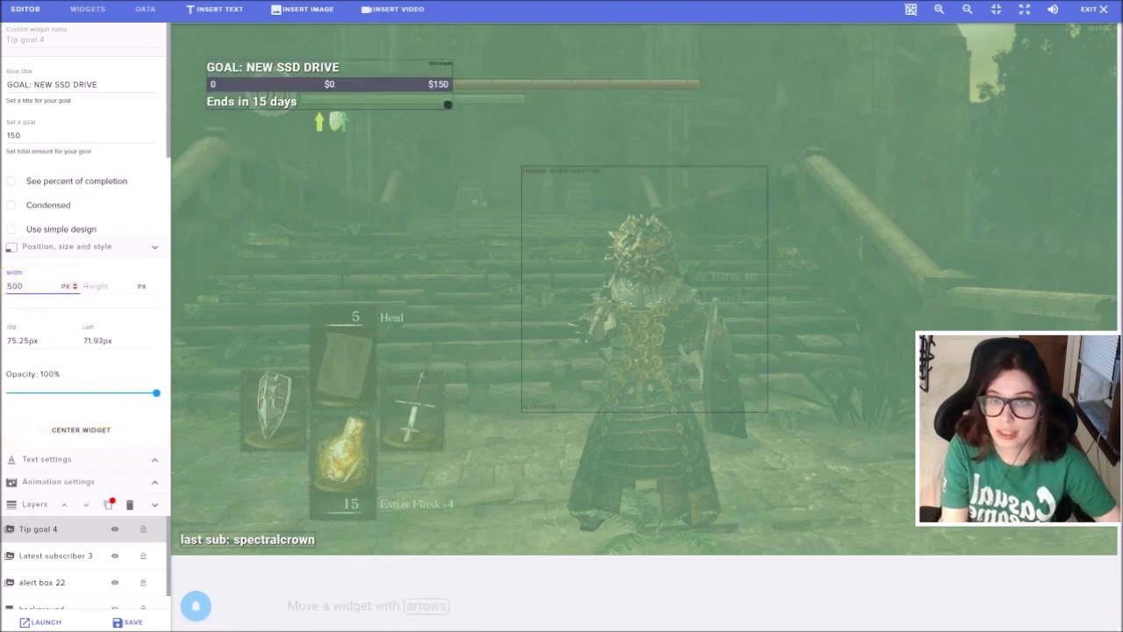
{"action": "left_click", "coordinate": [101, 433]}
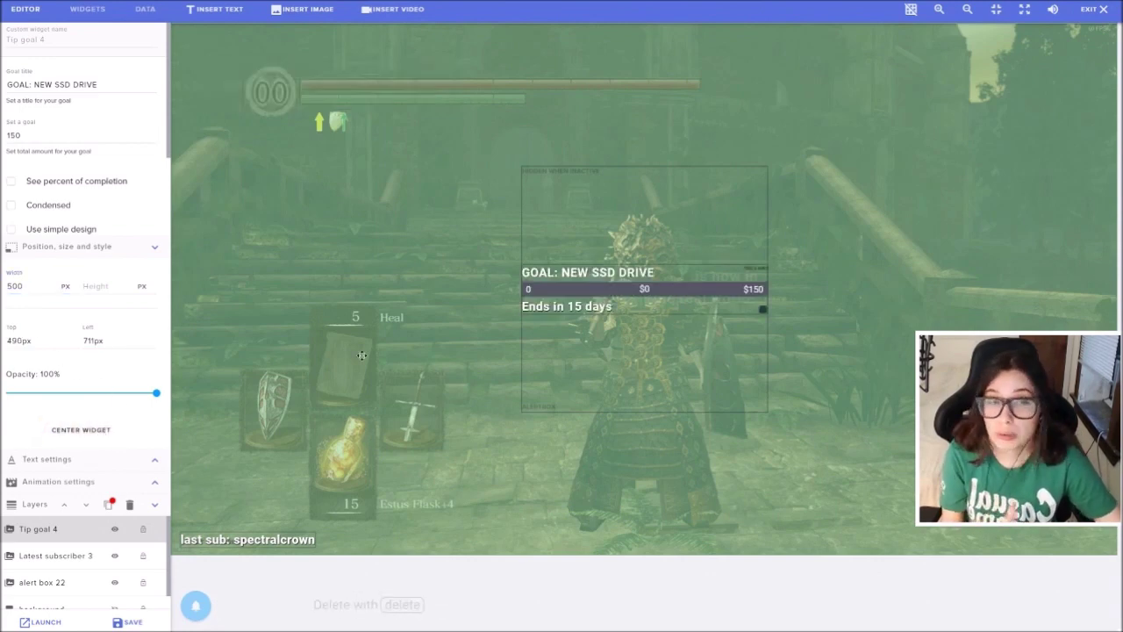
{"action": "left_click_drag", "start_coordinate": [641, 277], "coordinate": [981, 52]}
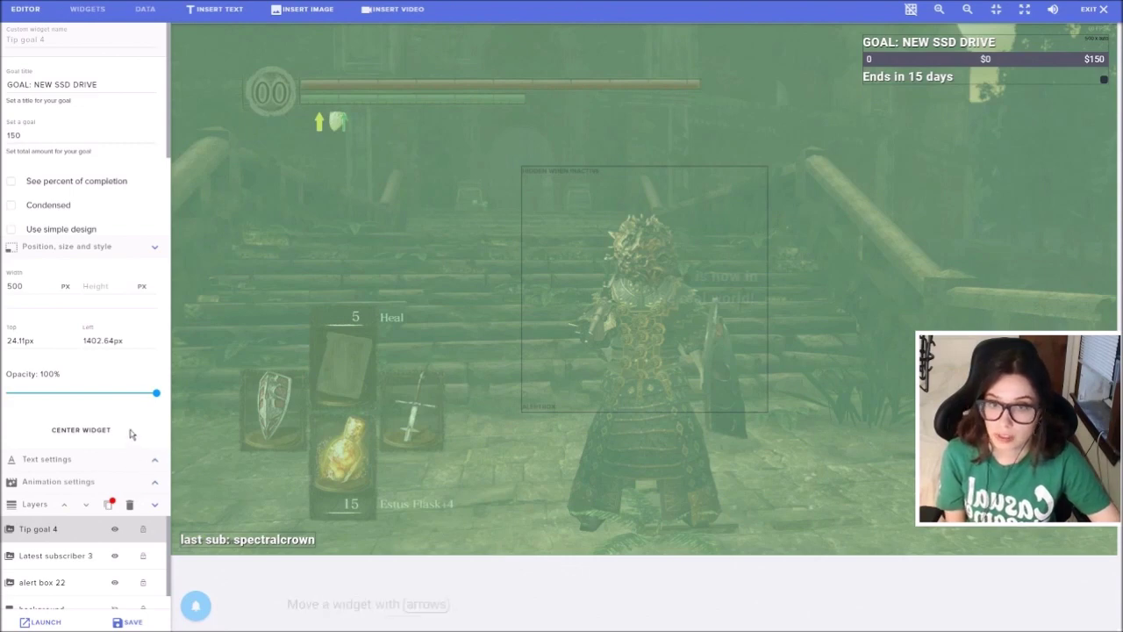
Step: Center-align the tip goal's title and end-date text within the widget
{"action": "left_click", "coordinate": [161, 468]}
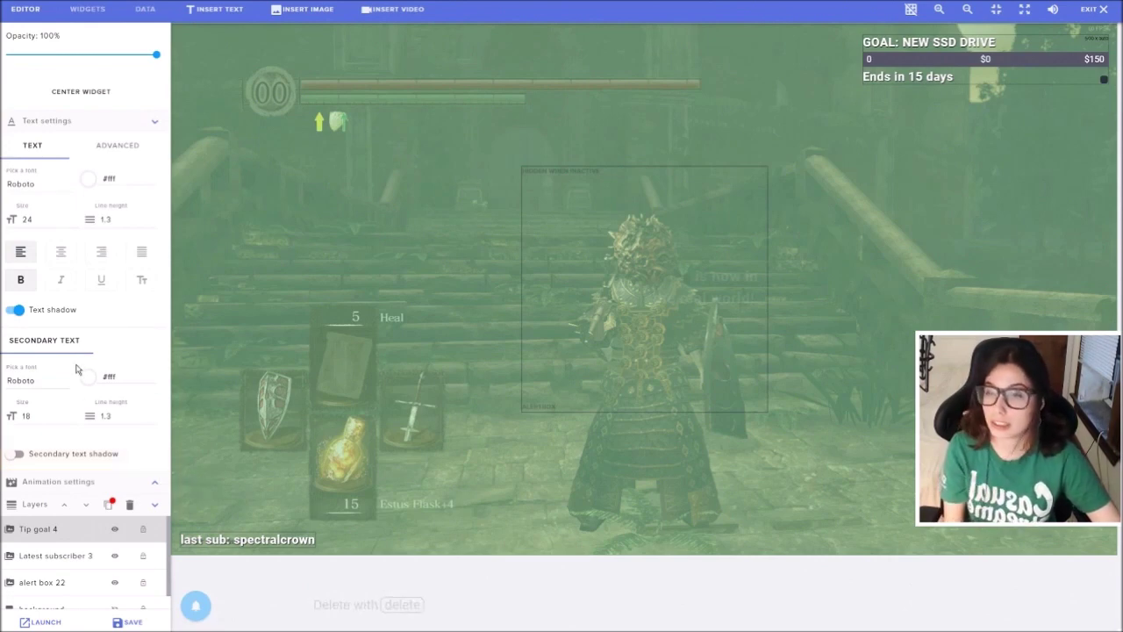
{"action": "left_click", "coordinate": [63, 253]}
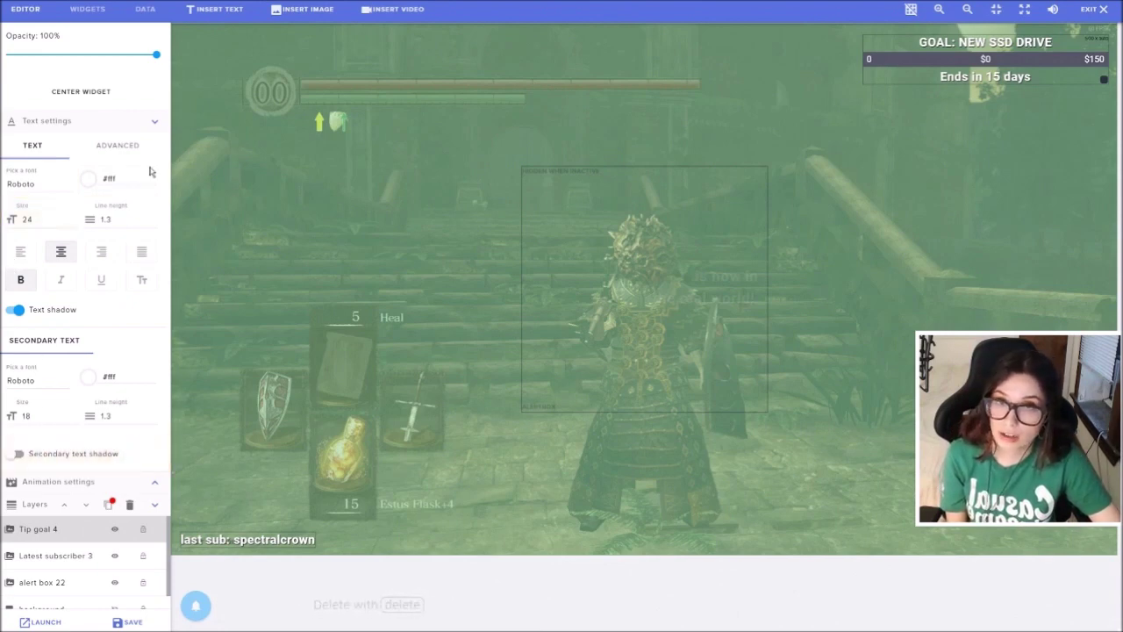
{"action": "left_click", "coordinate": [156, 122]}
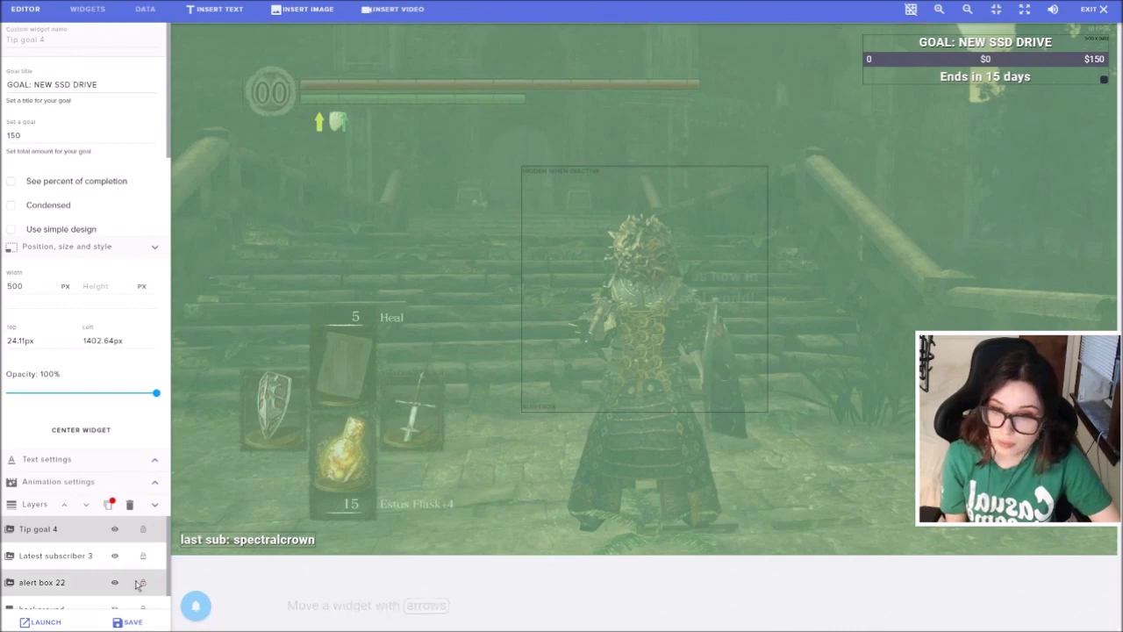
Step: Save the overlay and bring up the event emulation choices, including the tip event amounts
{"action": "left_click", "coordinate": [195, 605]}
{"action": "left_click", "coordinate": [658, 475]}
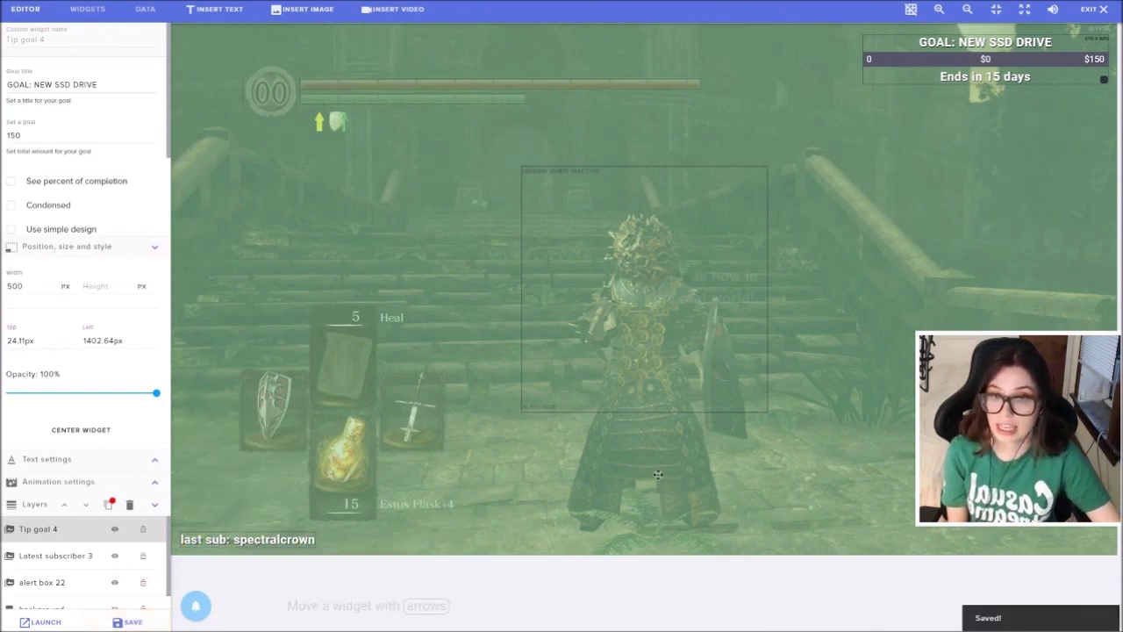
{"action": "left_click", "coordinate": [203, 609]}
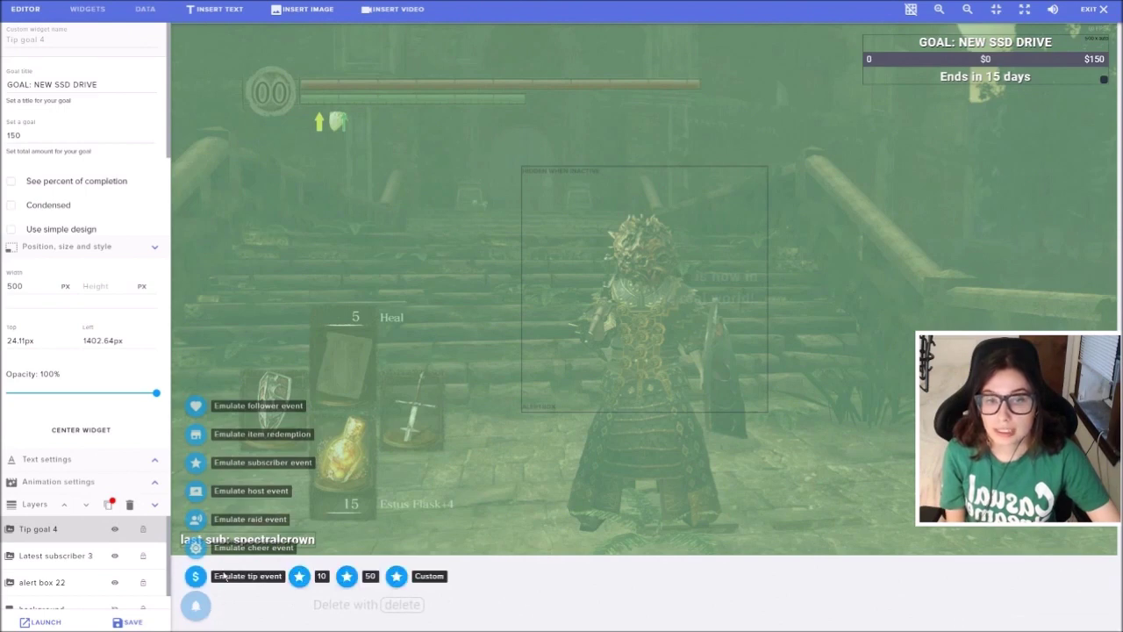
{"action": "mouse_move", "coordinate": [196, 548]}
{"action": "mouse_move", "coordinate": [242, 586]}
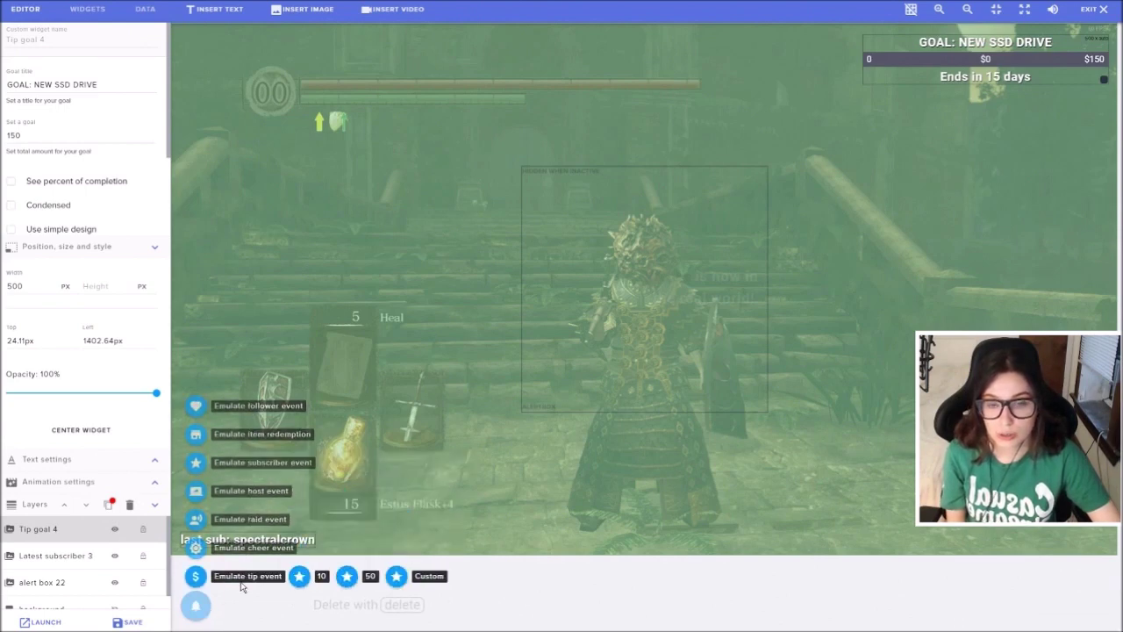
{"action": "mouse_move", "coordinate": [424, 469]}
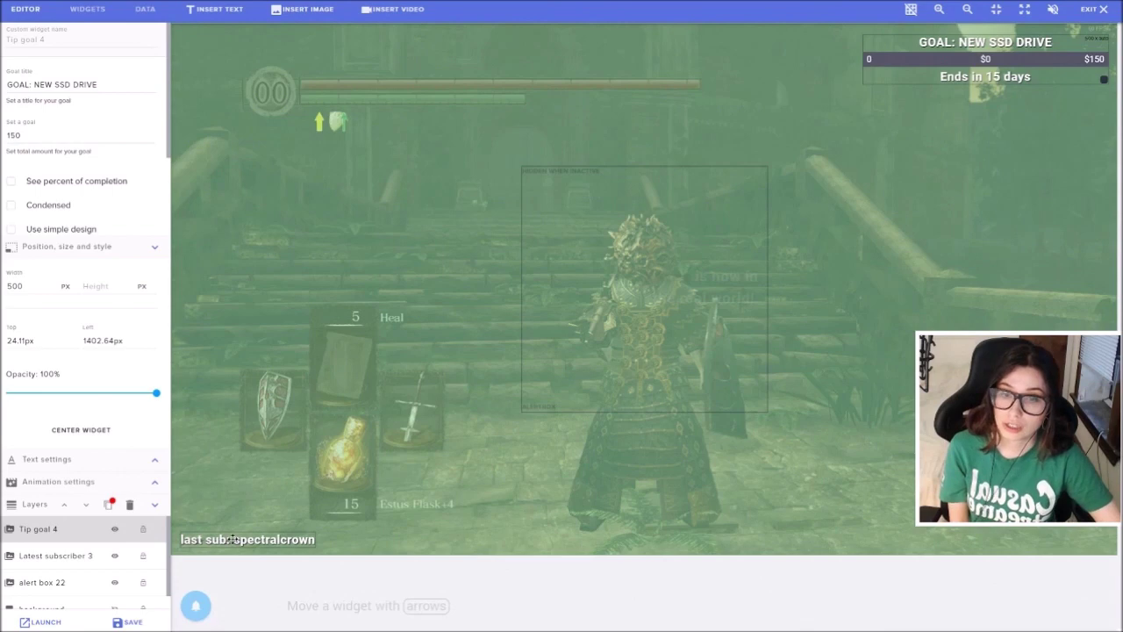
Step: Save the overlay again and copy its export link from the launch options
{"action": "left_click", "coordinate": [138, 623]}
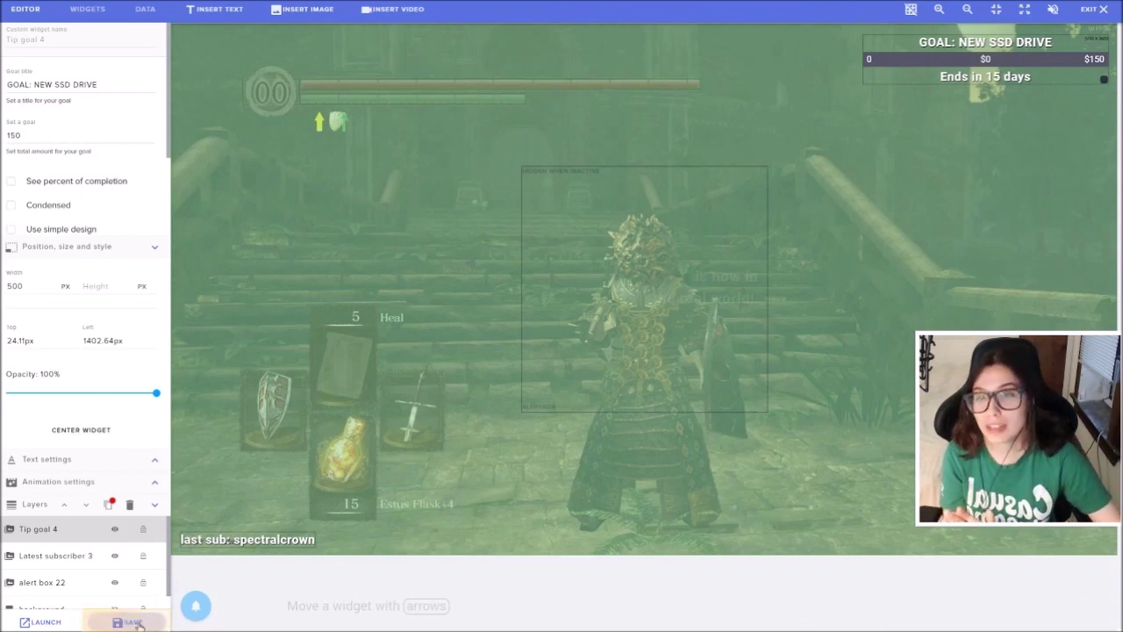
{"action": "left_click", "coordinate": [45, 622]}
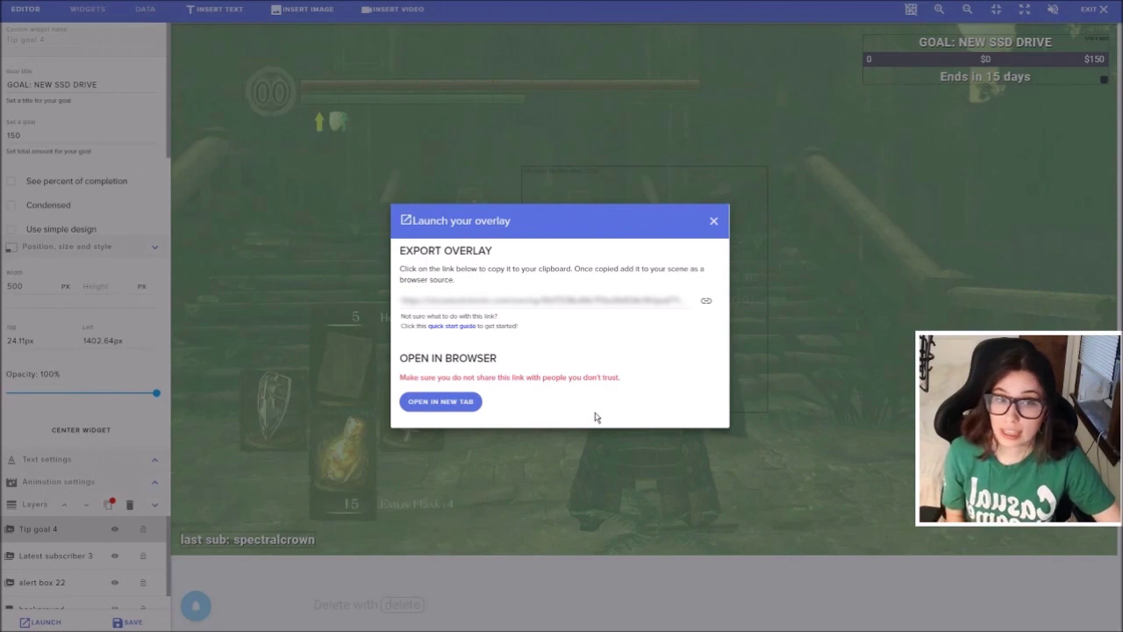
{"action": "left_click", "coordinate": [706, 306]}
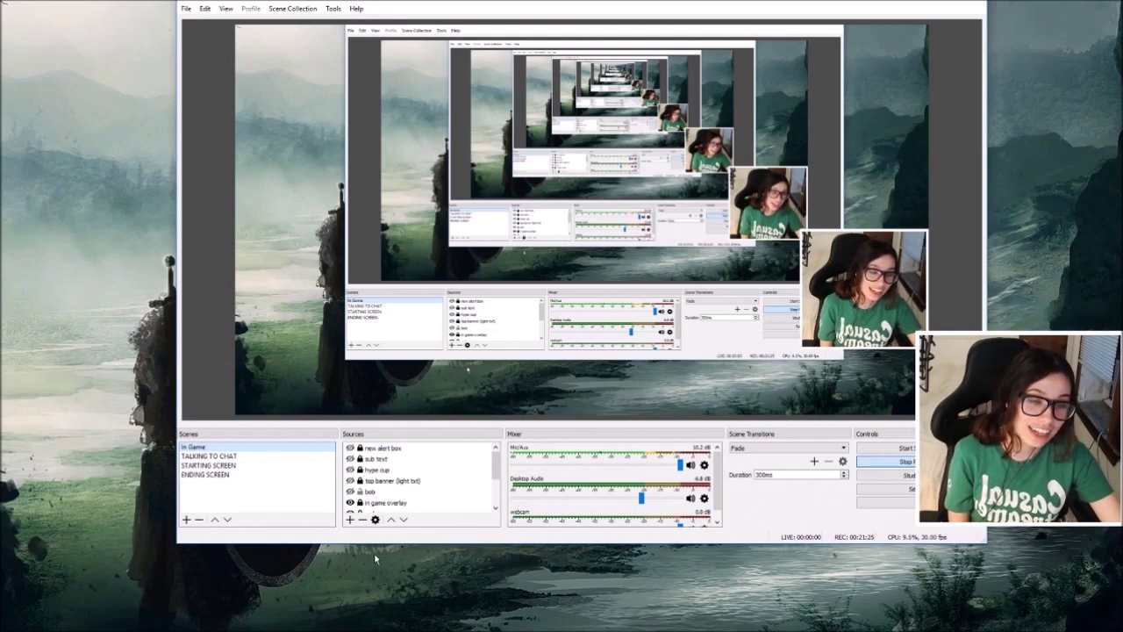
Step: In OBS Studio, add a new Browser source named "new overlay" to the In Game scene
{"action": "left_click", "coordinate": [350, 520]}
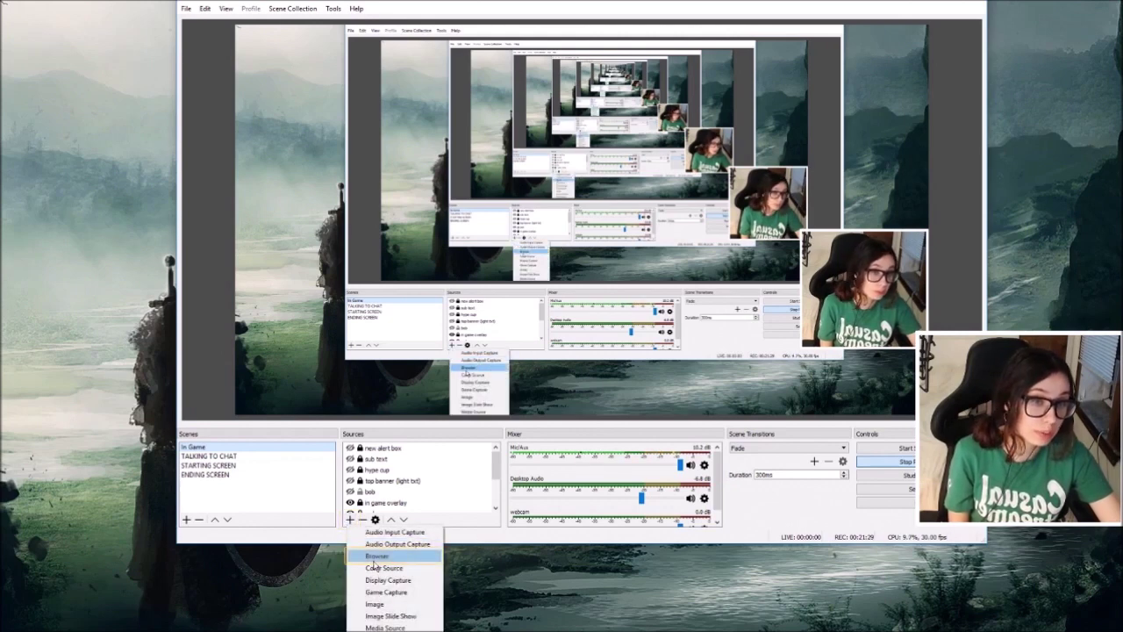
{"action": "left_click", "coordinate": [377, 556]}
{"action": "type", "text": "new a"}
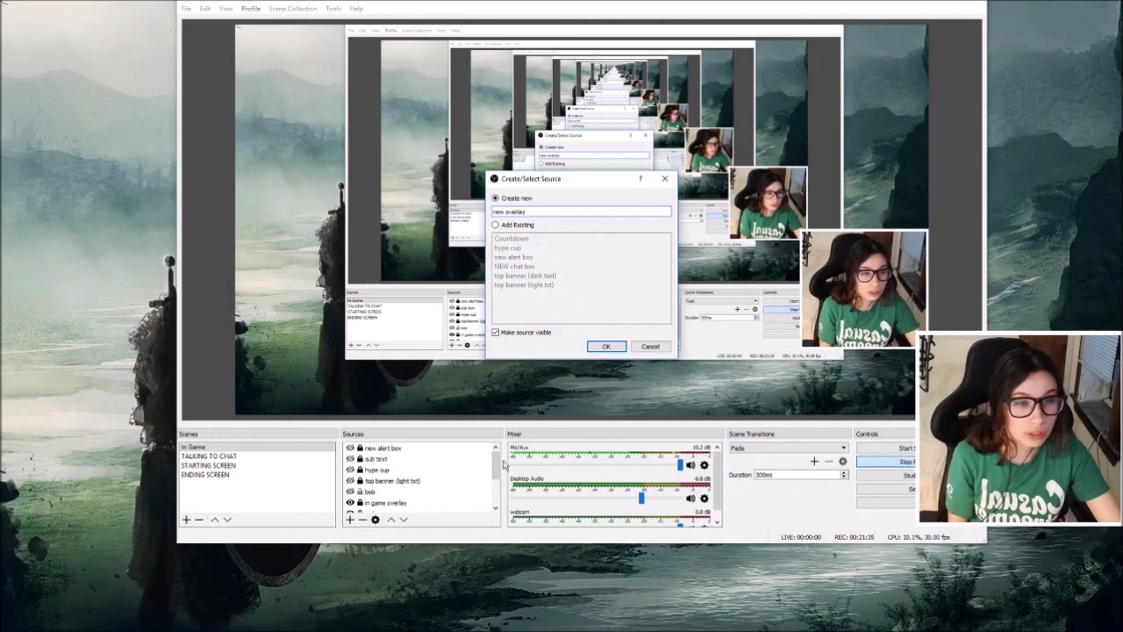
{"action": "left_click", "coordinate": [605, 346]}
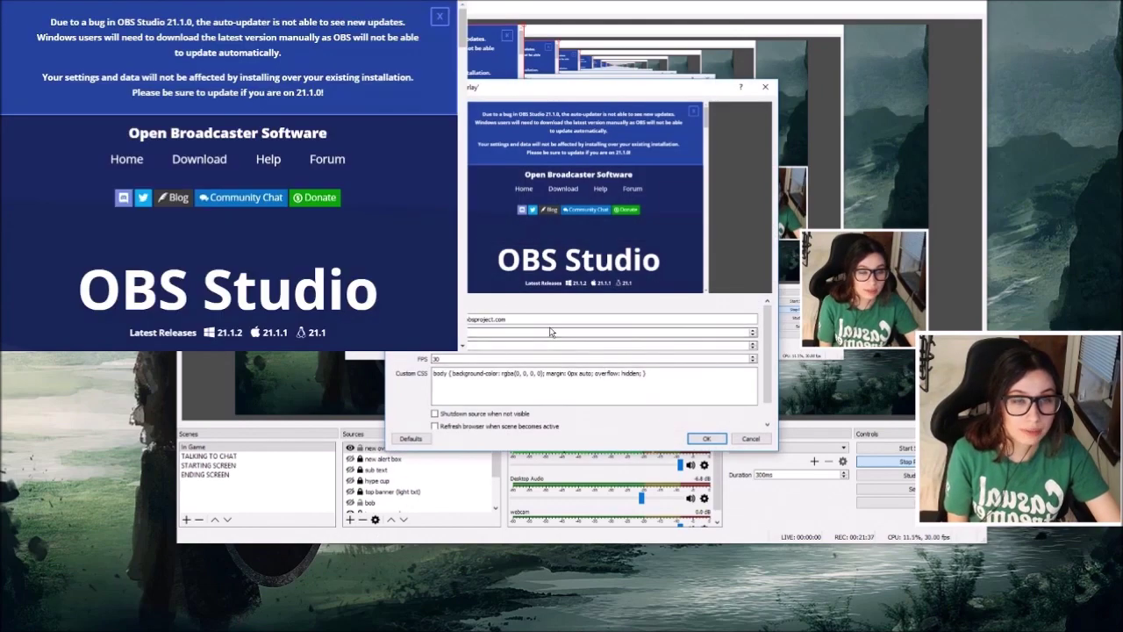
Step: Replace the browser source's default URL with the copied private overlay link and set its FPS to 60
{"action": "triple_click", "coordinate": [536, 322]}
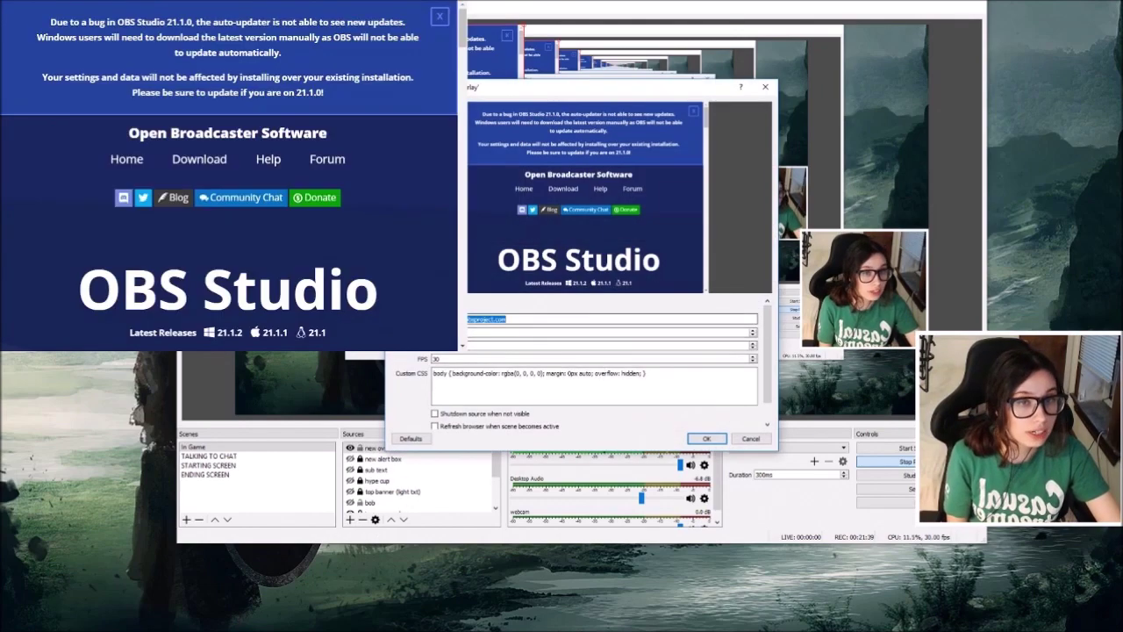
{"action": "key", "text": "ctrl+v"}
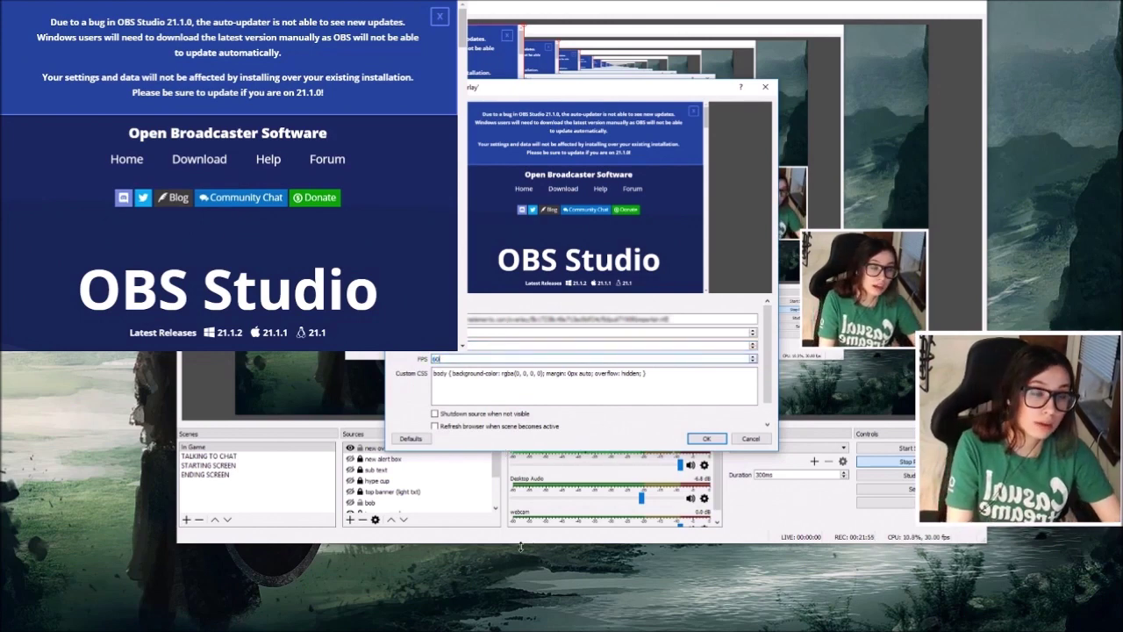
Step: Clear the browser source's custom CSS and confirm its properties
{"action": "left_click", "coordinate": [680, 395]}
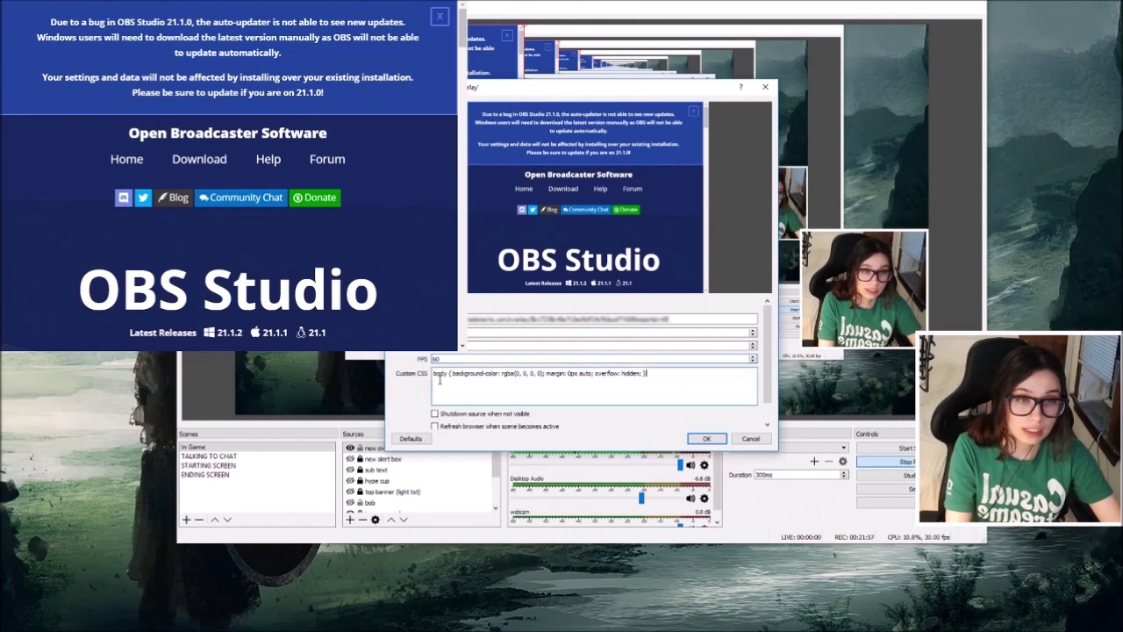
{"action": "key", "text": "ctrl+a"}
{"action": "key", "text": "BackSpace"}
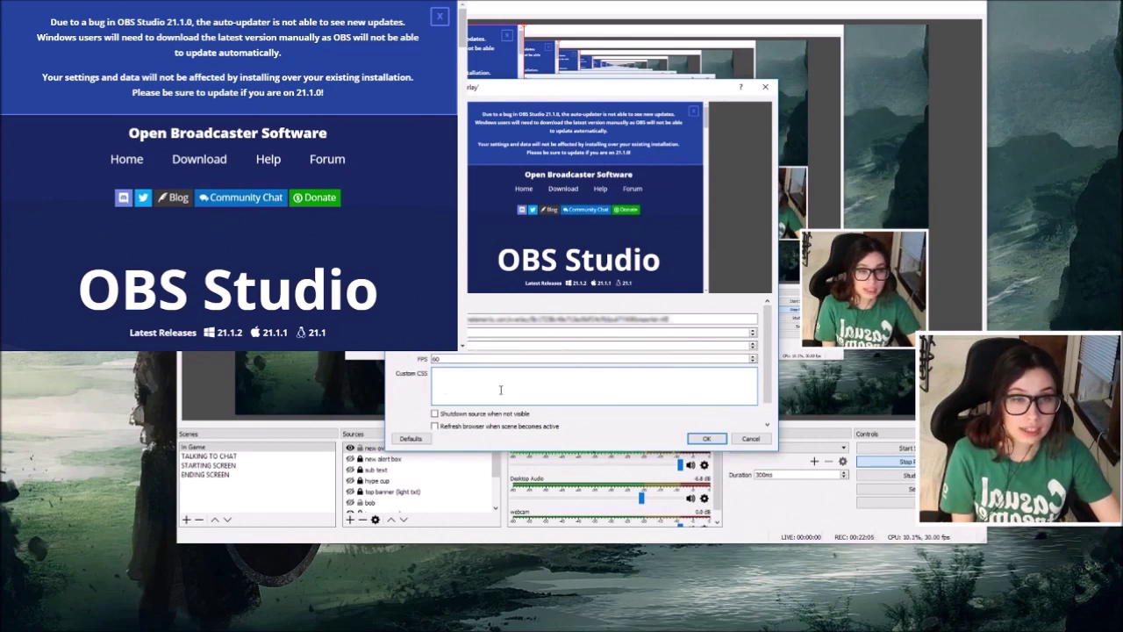
{"action": "scroll", "coordinate": [693, 418], "scroll_direction": "down", "scroll_amount": 1}
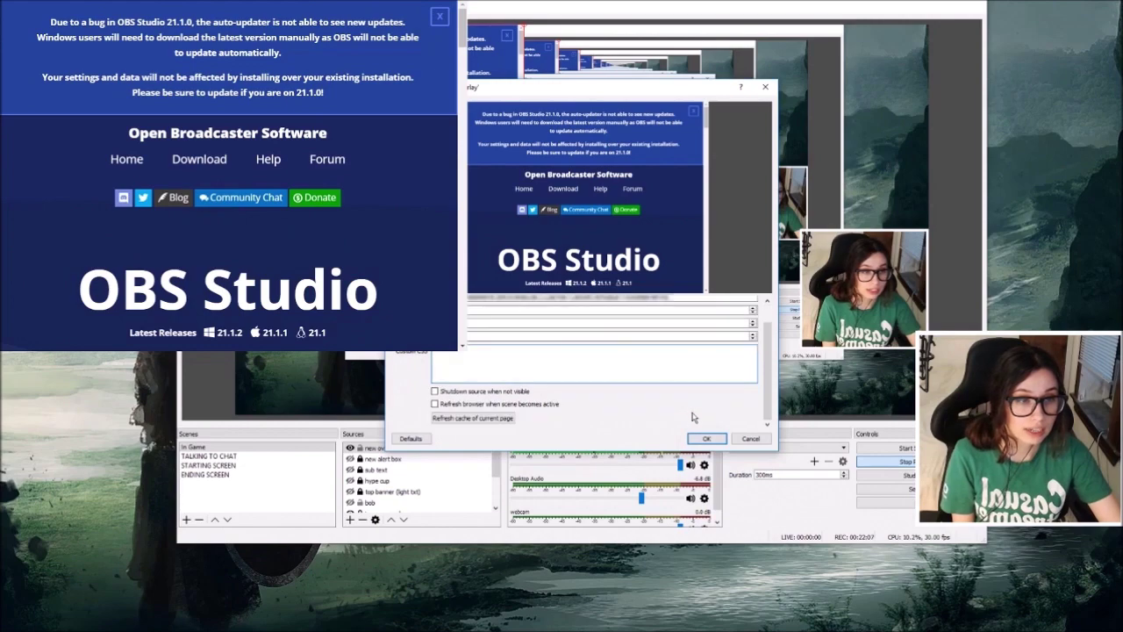
{"action": "left_click", "coordinate": [707, 438]}
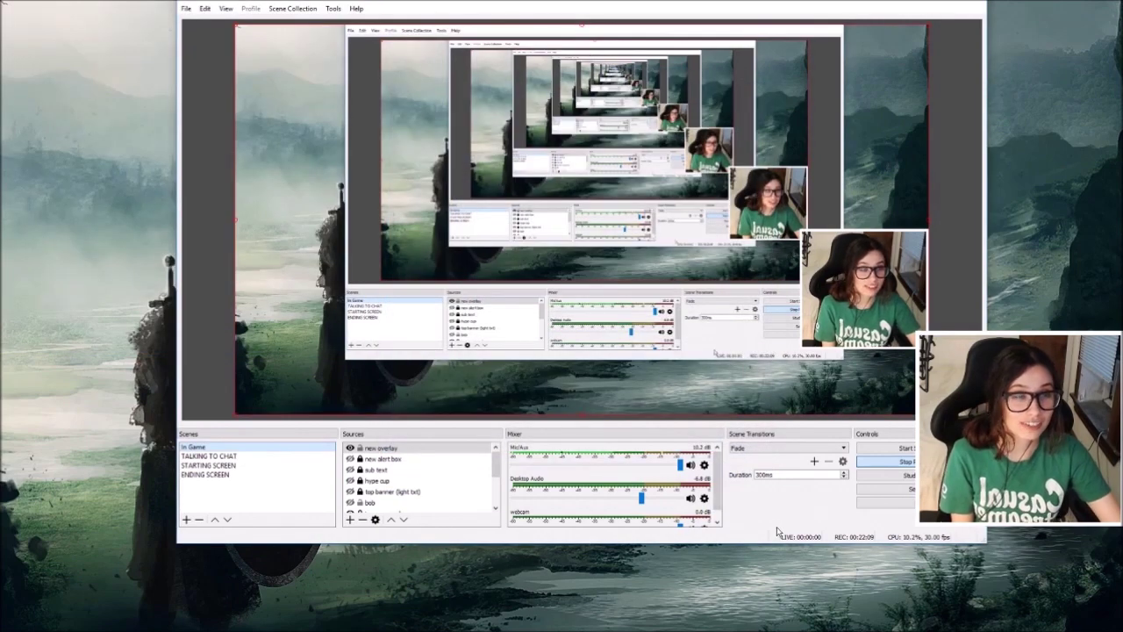